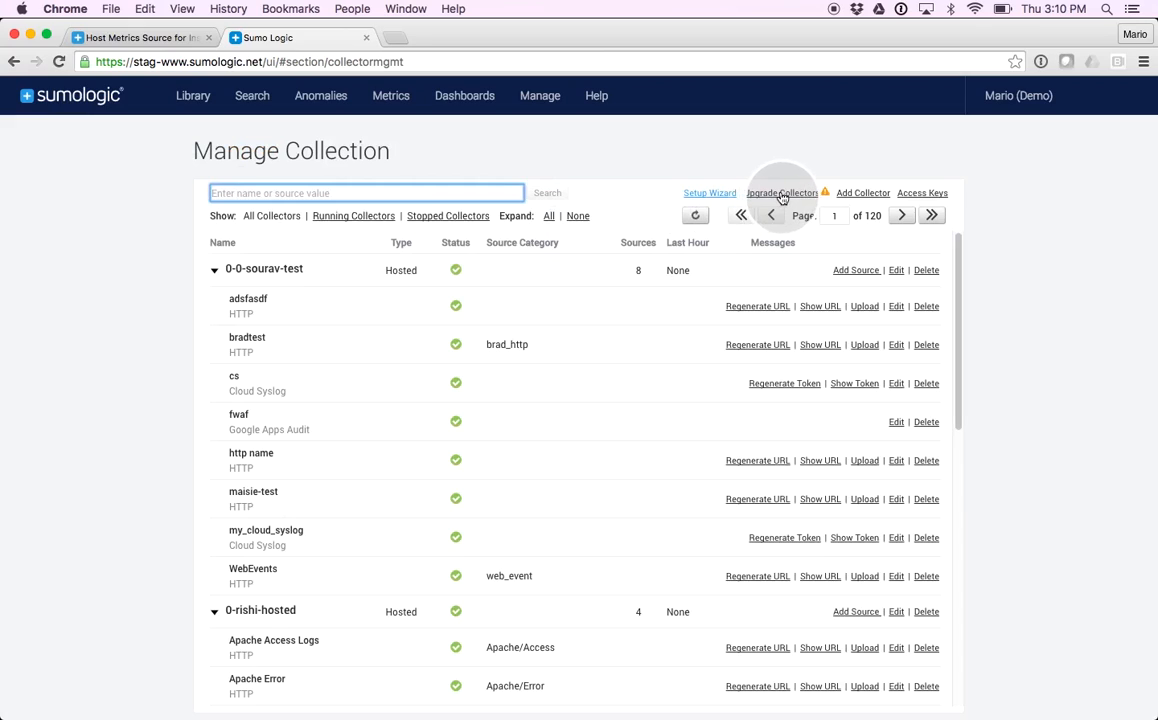
Examine the list of collectors that can be upgraded and close it without upgrading any
left_click(778, 194)
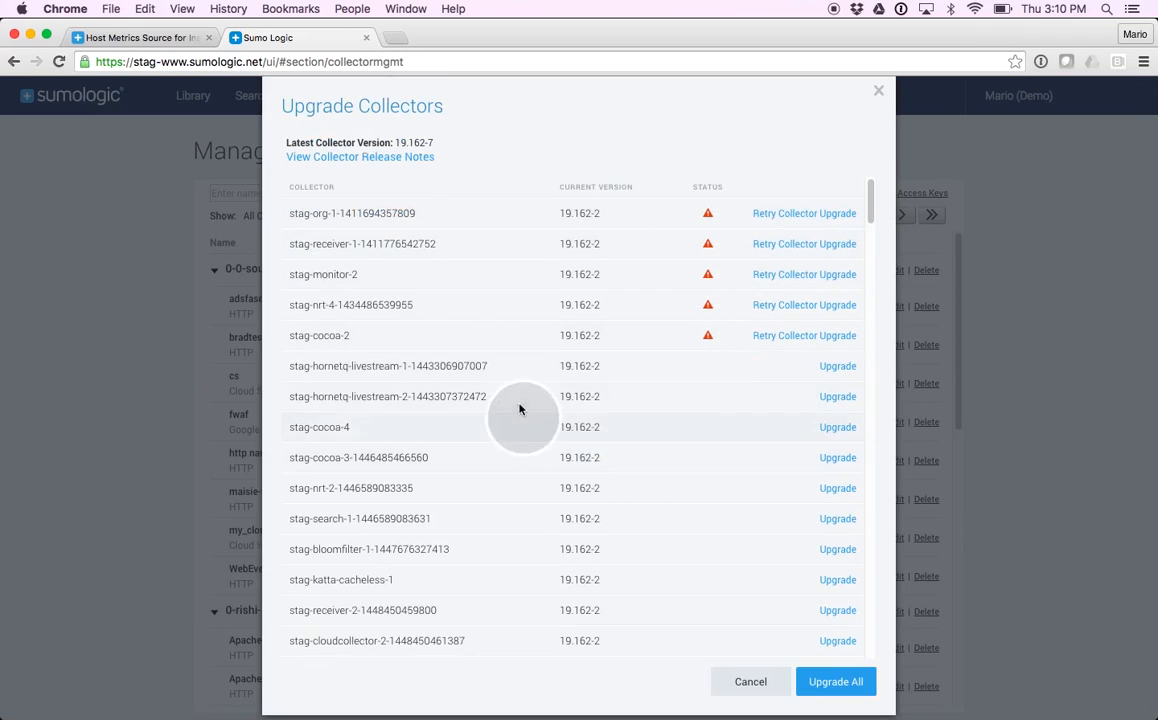
scroll(677, 326, "down", 15)
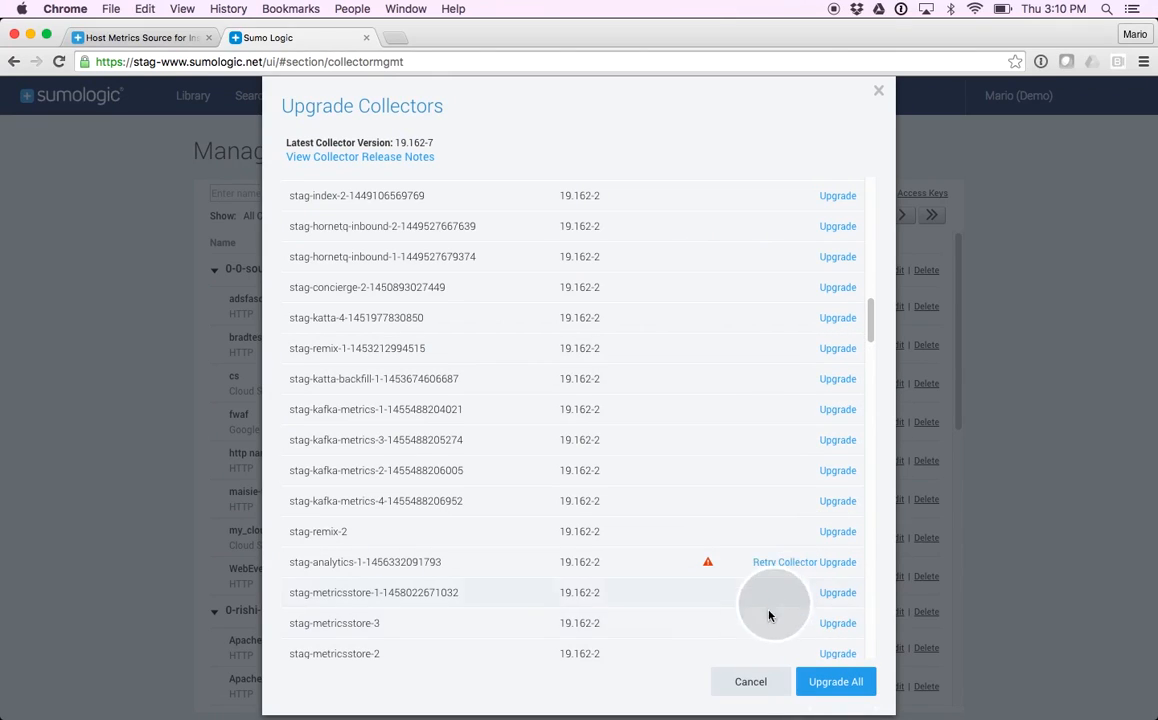
left_click(750, 681)
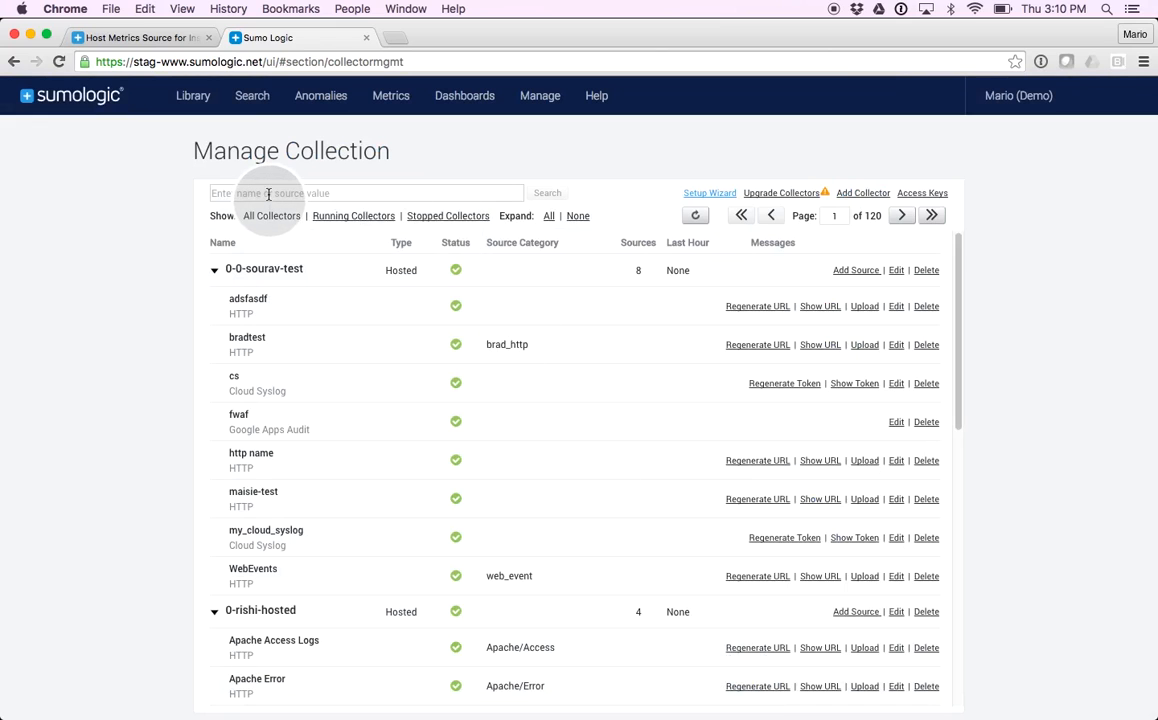
Search the collector list by the collector owner's first name
left_click(214, 193)
type("mario")
key("Return")
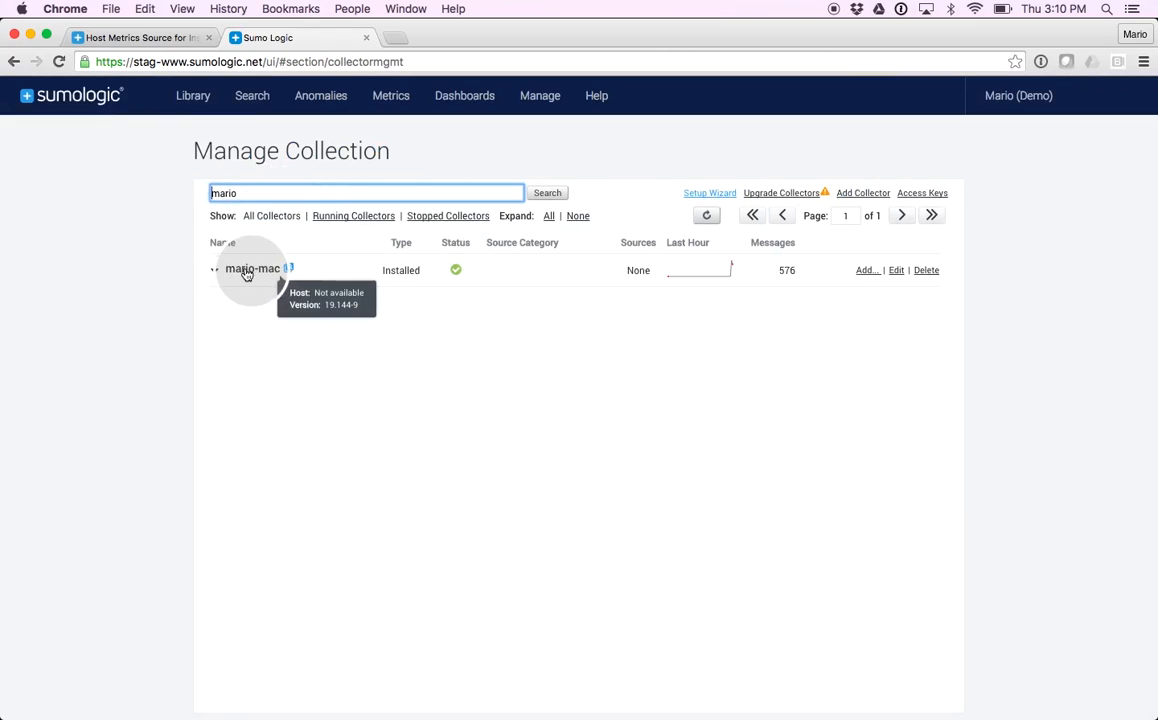
Examine the source types that can be added to the installed Mac collector, and return to the collector list
left_click(863, 271)
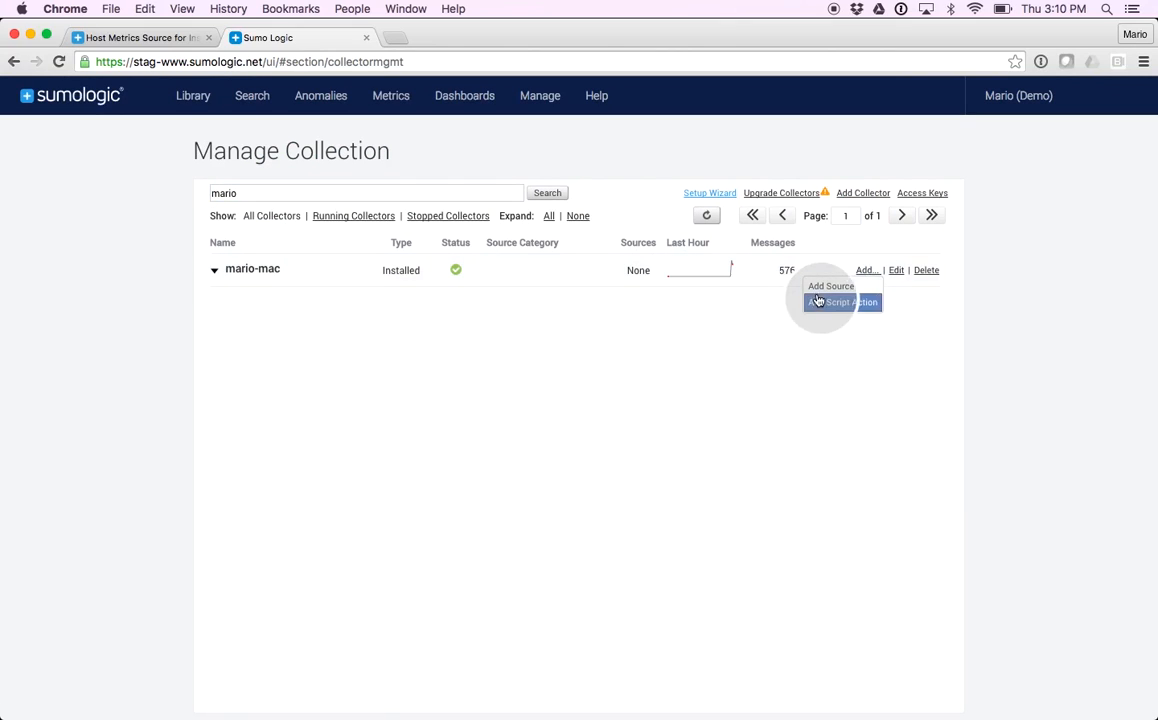
left_click(823, 290)
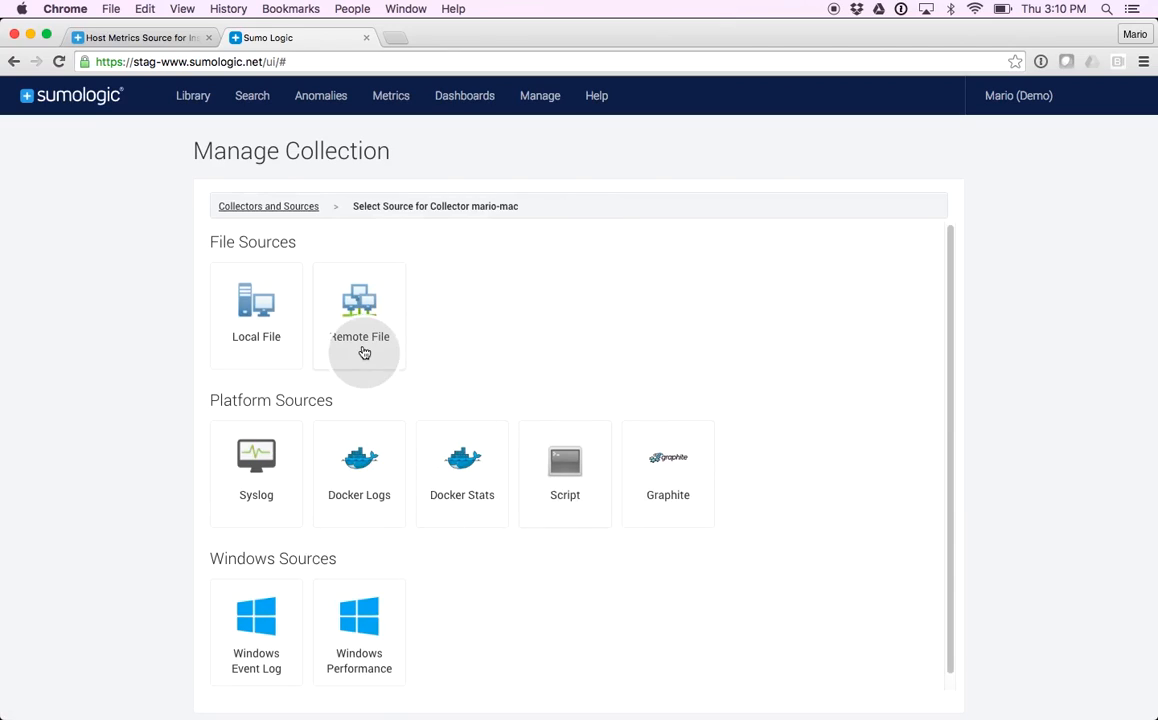
left_click(257, 206)
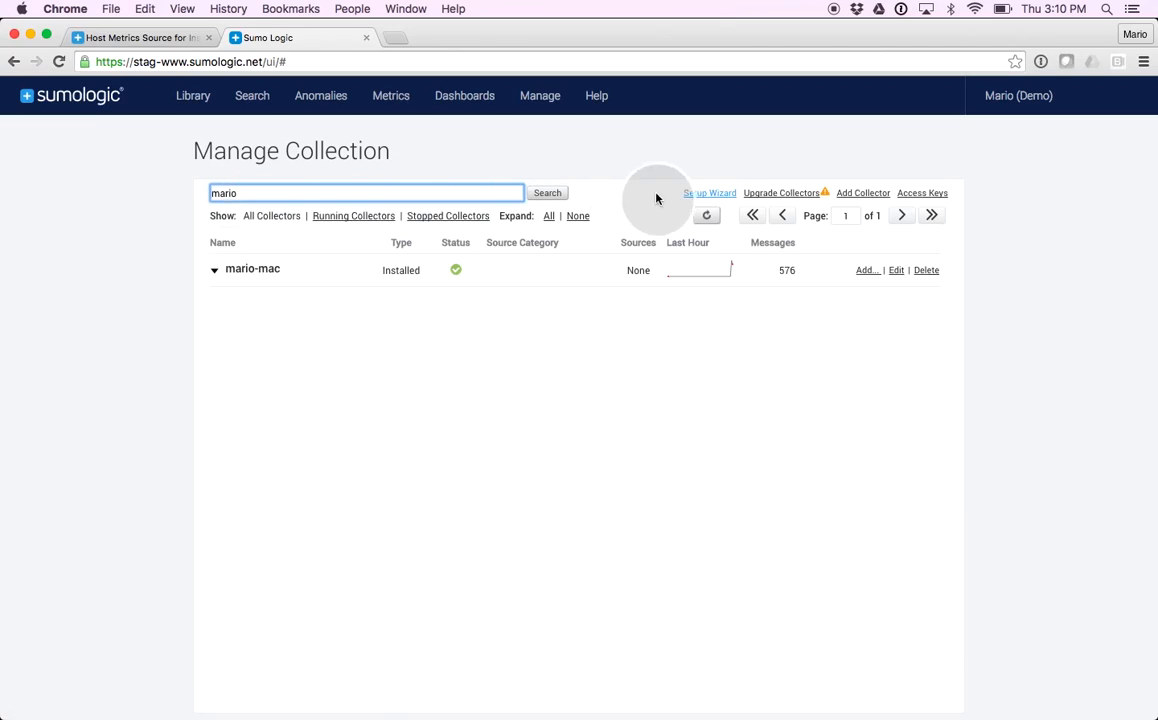
Upgrade the installed Mac collector to version 19.162-7 (Latest)
left_click(898, 272)
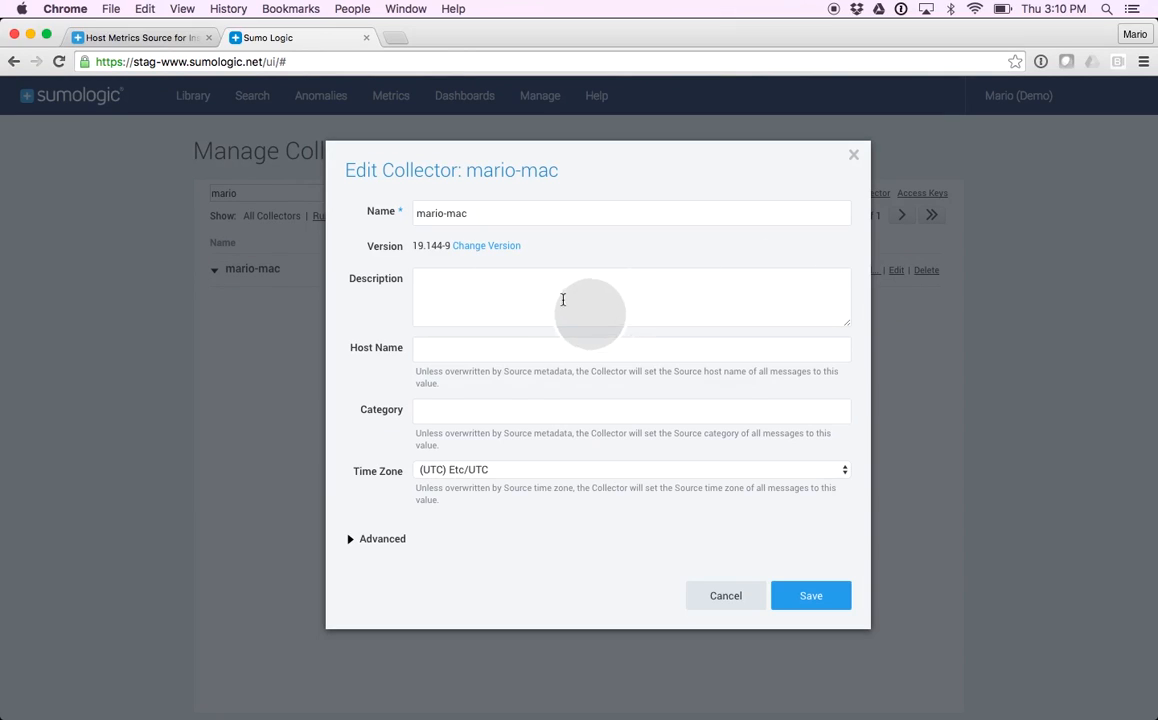
left_click(485, 248)
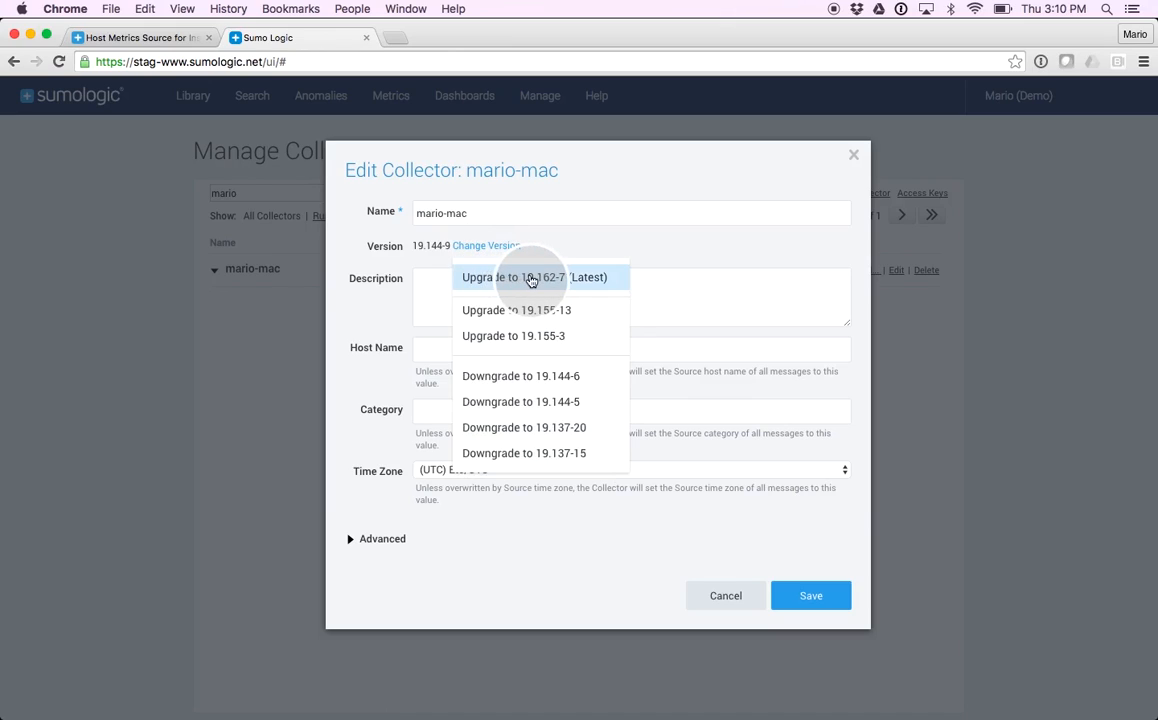
left_click(531, 279)
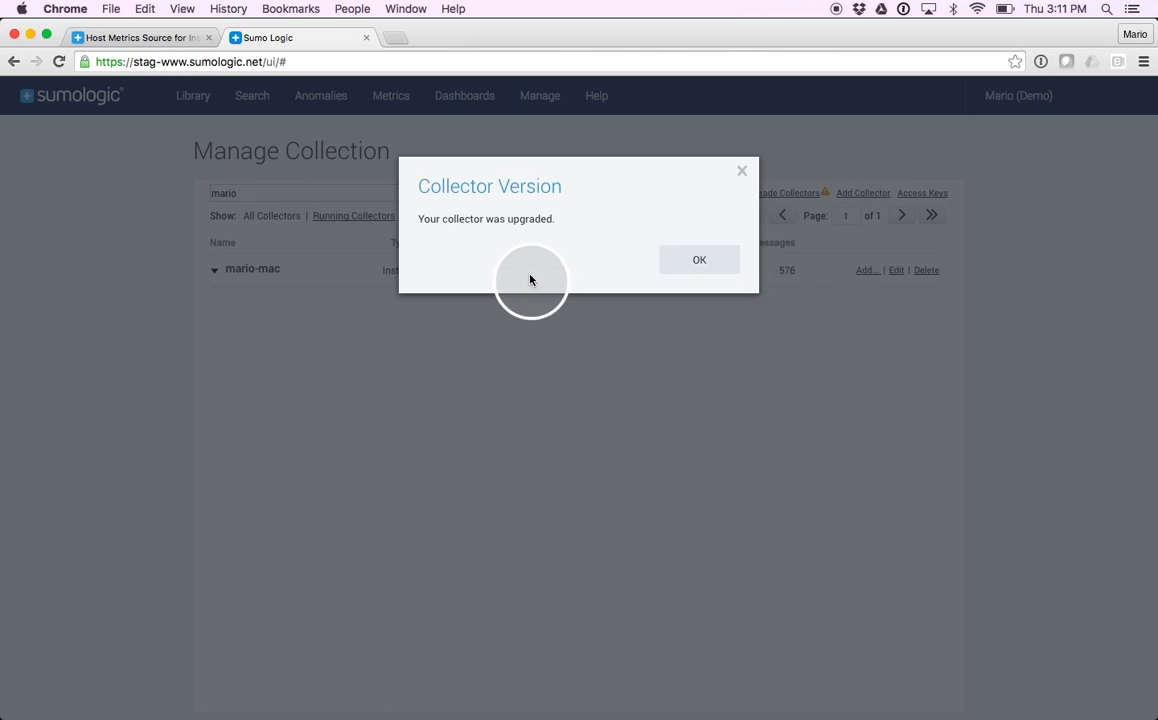
left_click(694, 264)
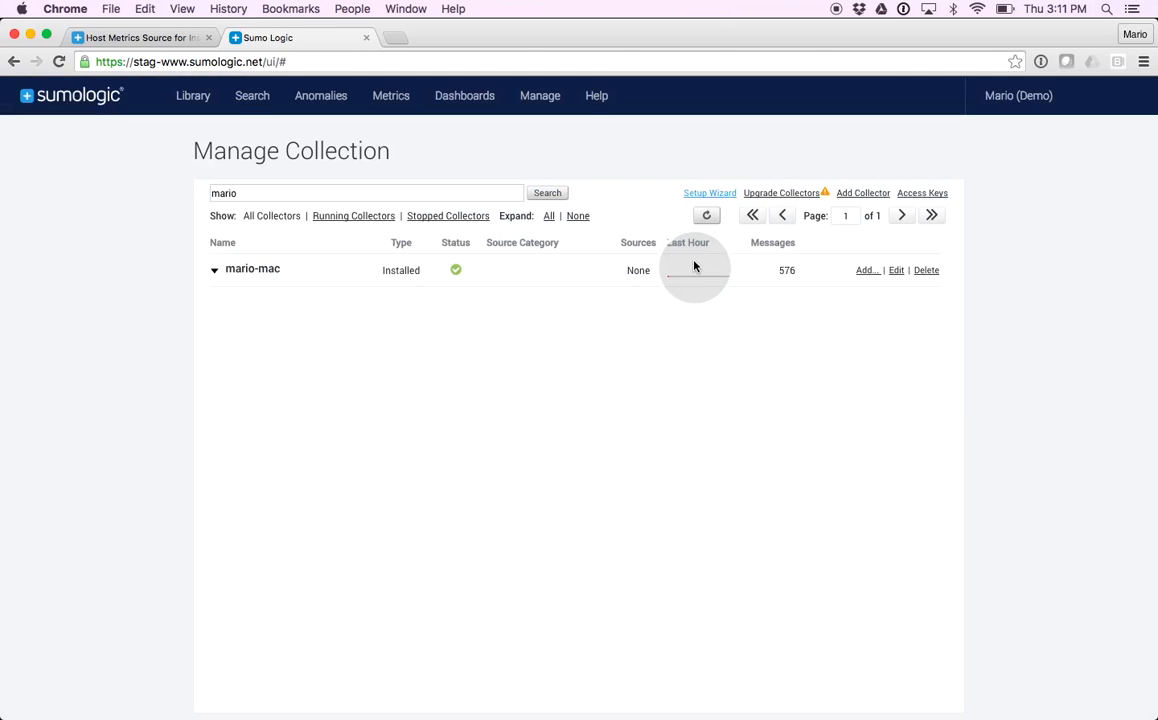
Start adding a Host Metrics source to the installed Mac collector
left_click(864, 271)
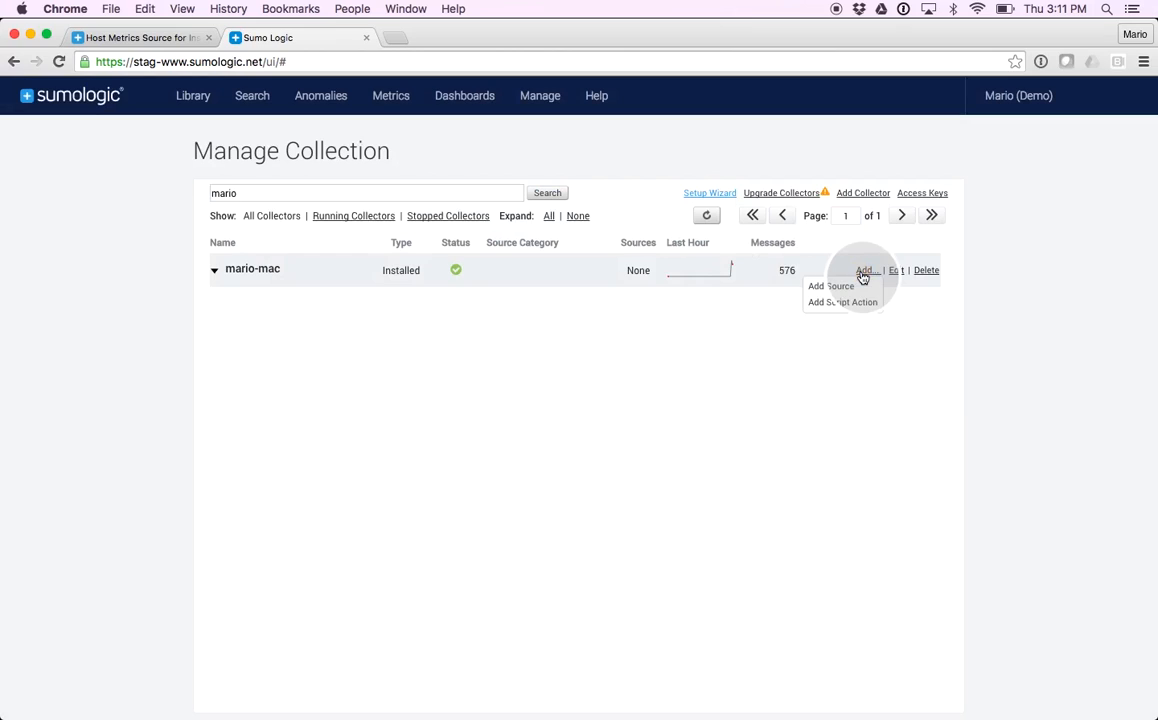
left_click(838, 287)
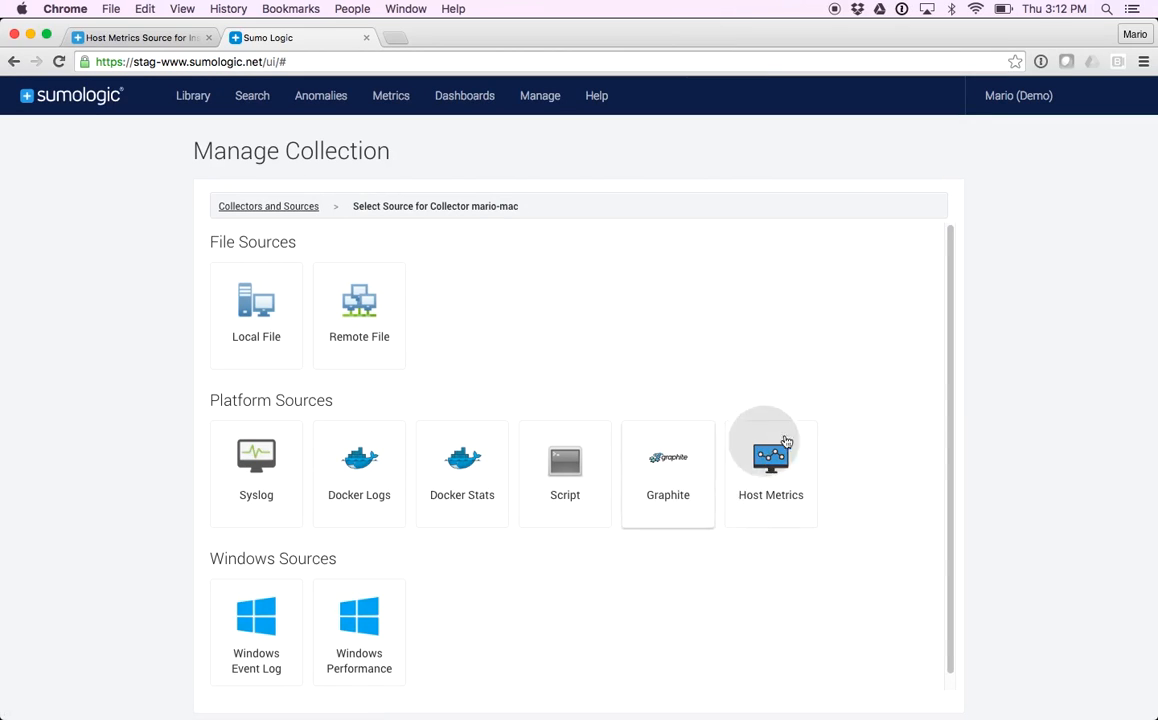
left_click(788, 487)
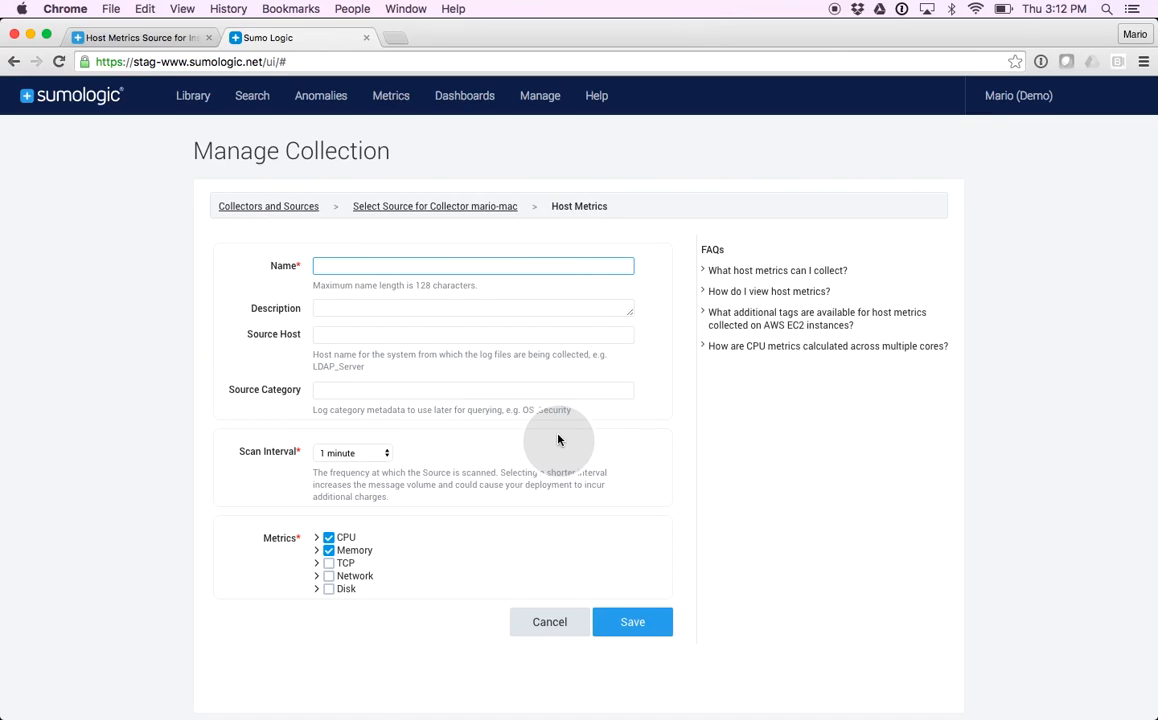
Name the source Metrics Source, with source host server1, source category host-metrics-app1 and a scan interval of 1 minute
left_click(363, 336)
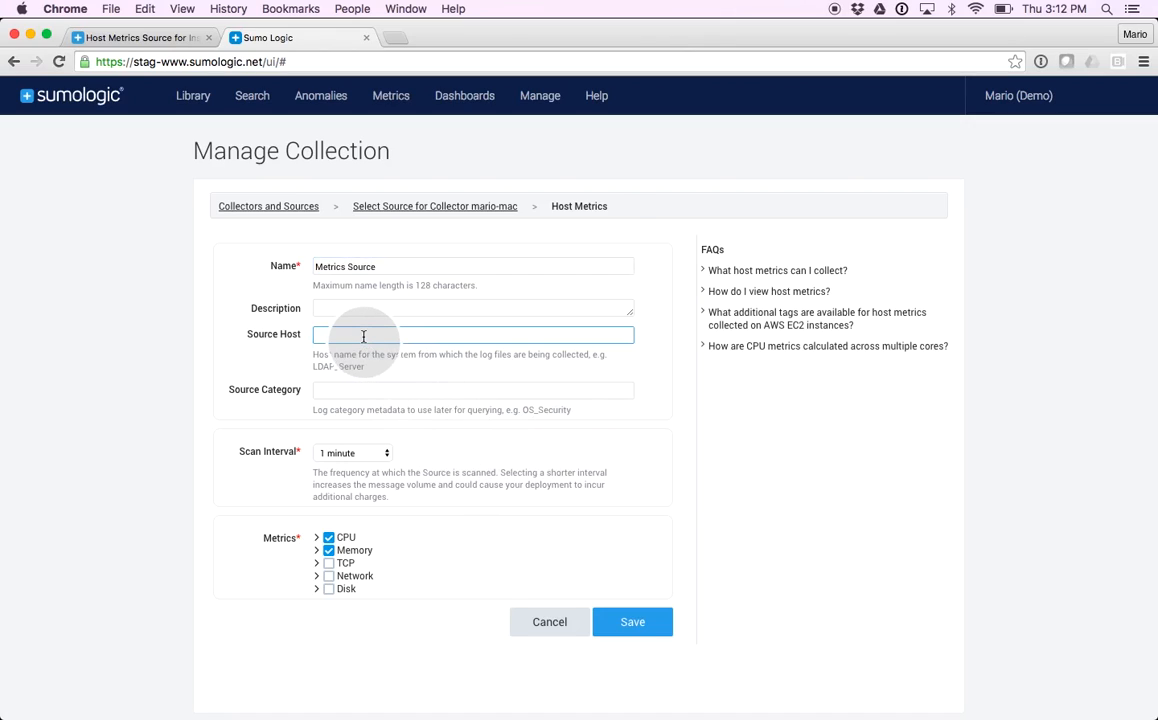
left_click(346, 391)
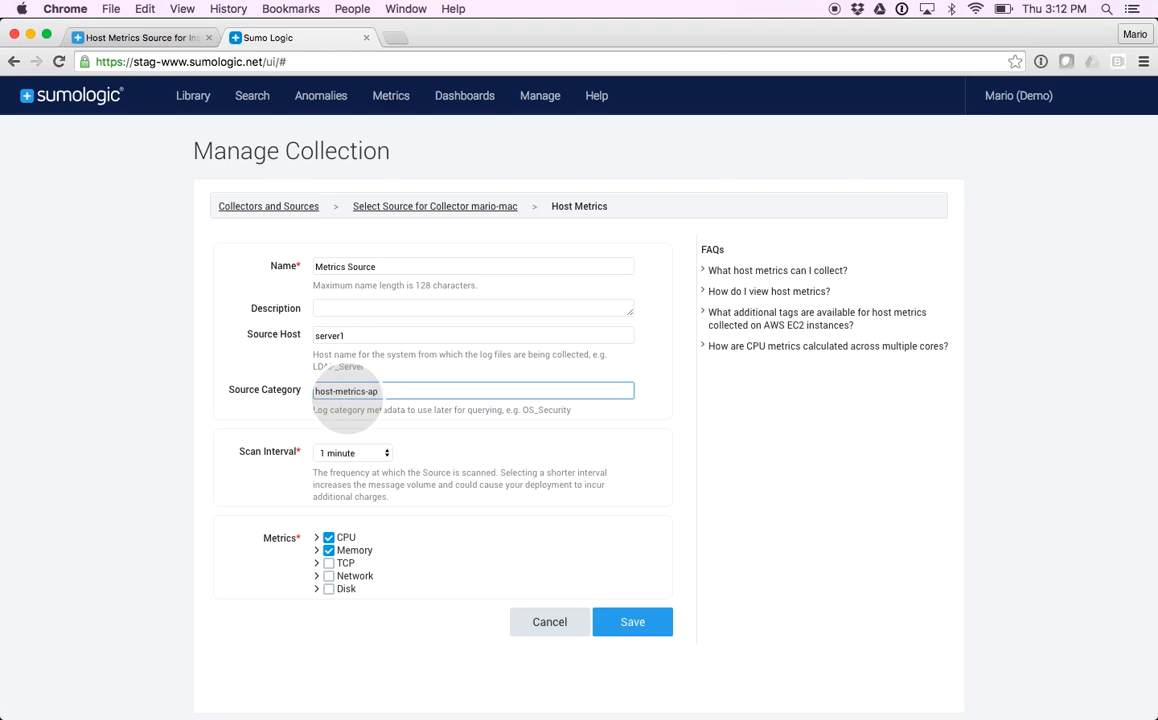
type("1")
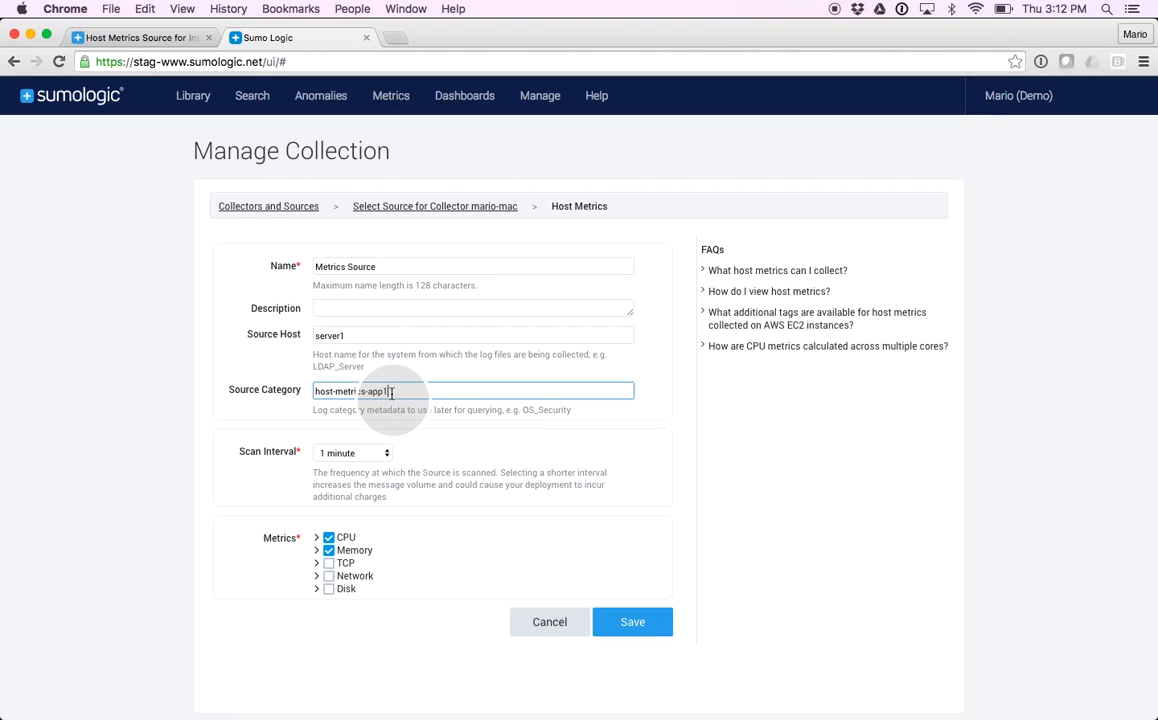
left_click_drag(388, 391, 298, 397)
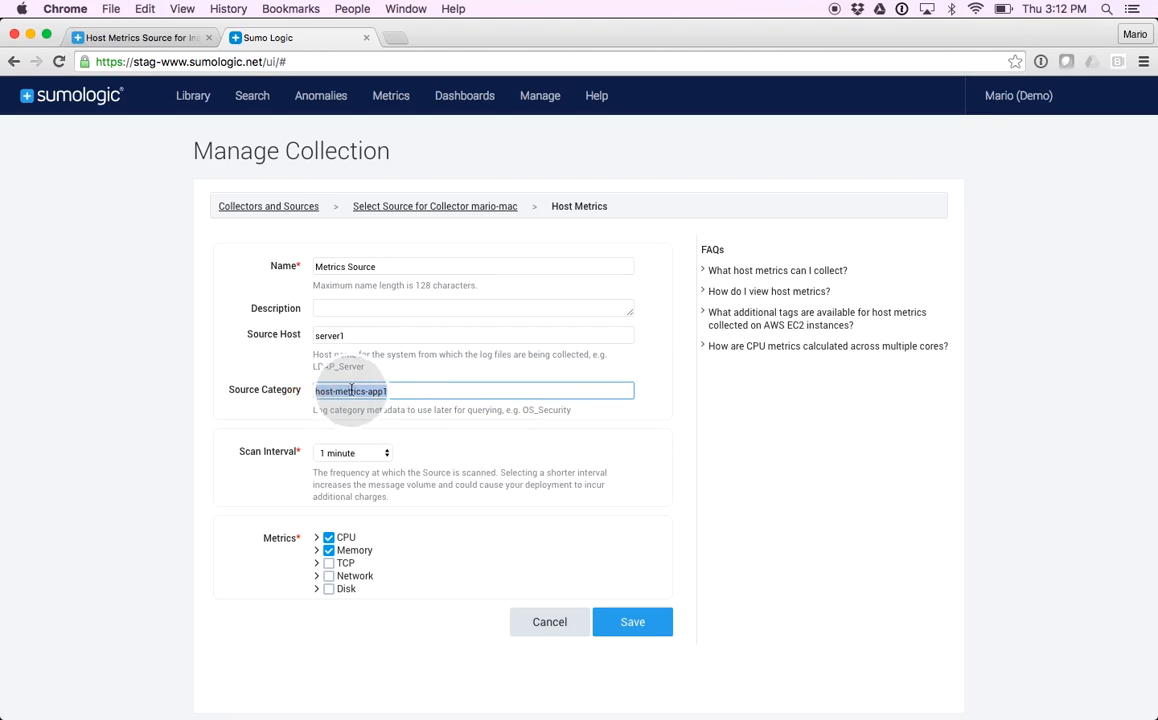
left_click(345, 456)
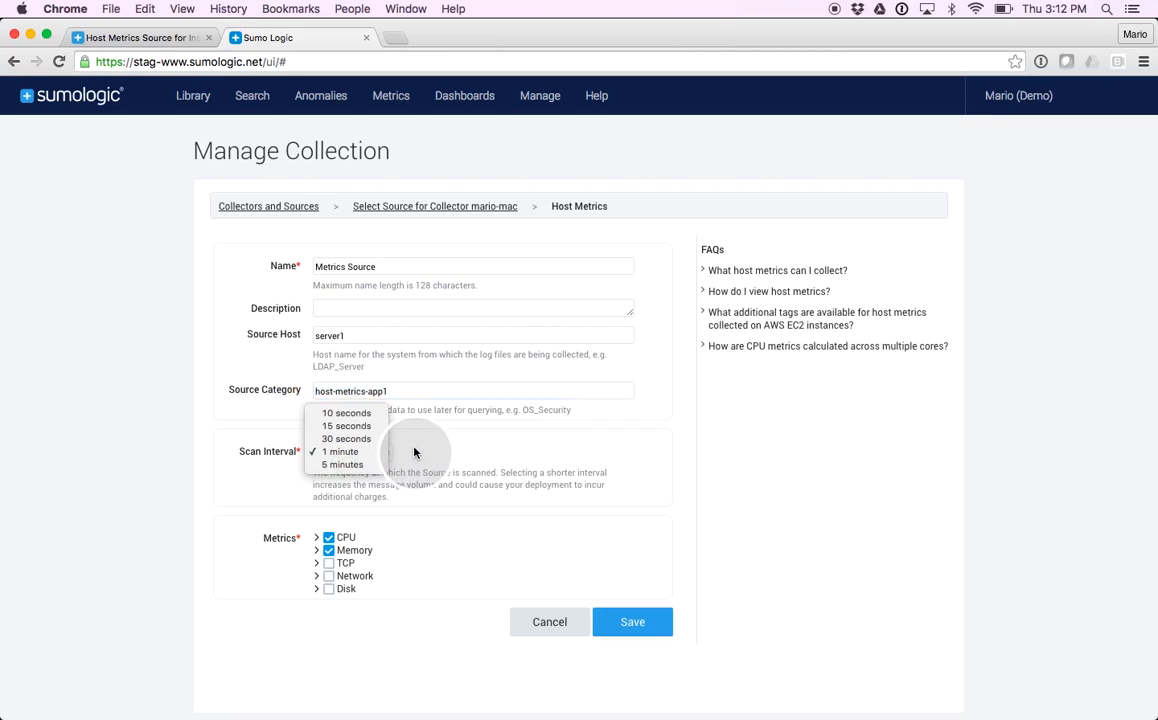
left_click(345, 452)
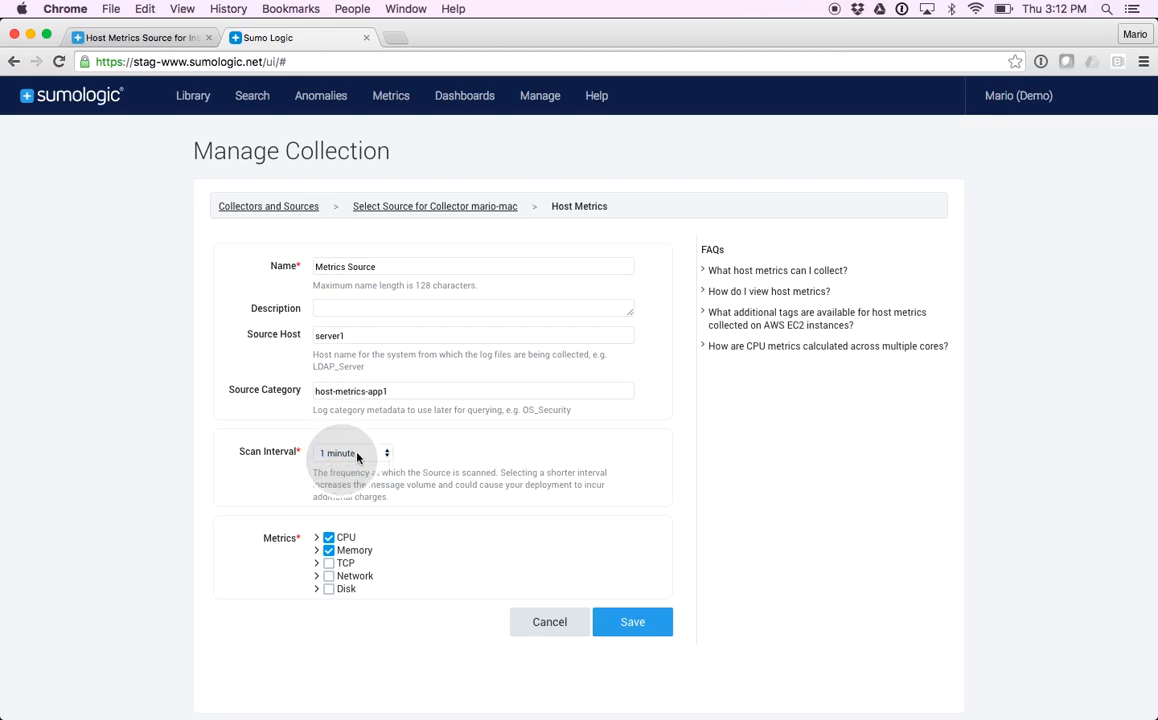
Examine the individual CPU metrics and their unit descriptions, and collapse the CPU group again
left_click(316, 540)
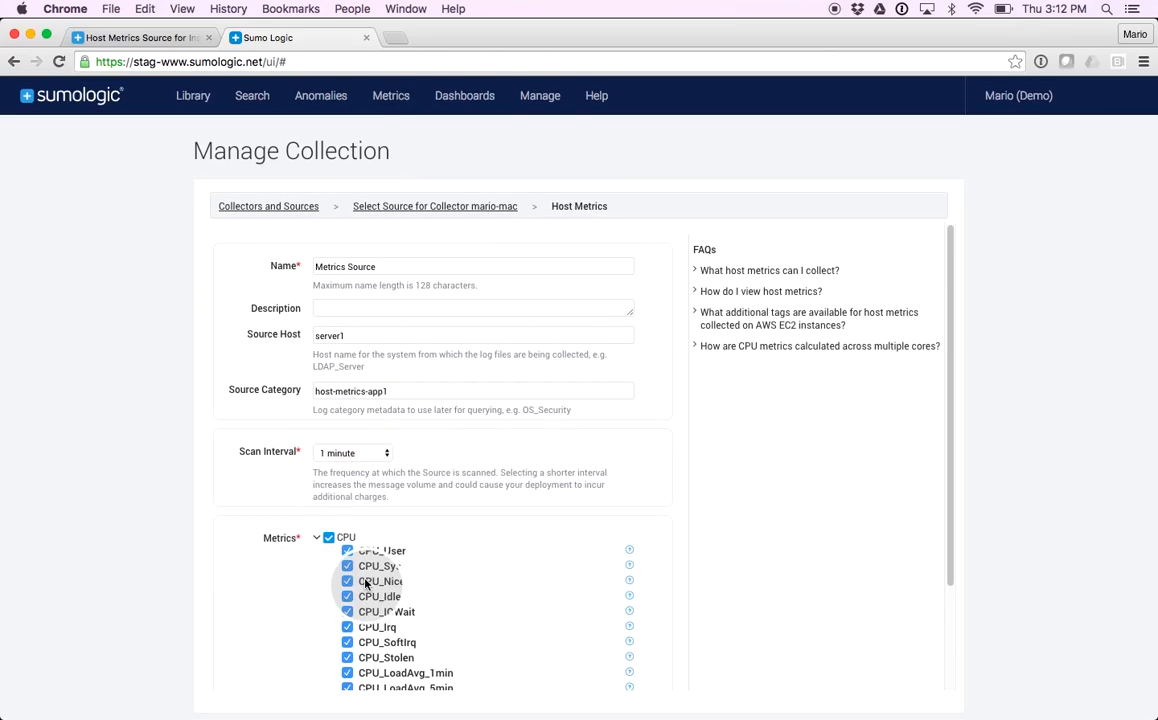
scroll(365, 560, "down", 1)
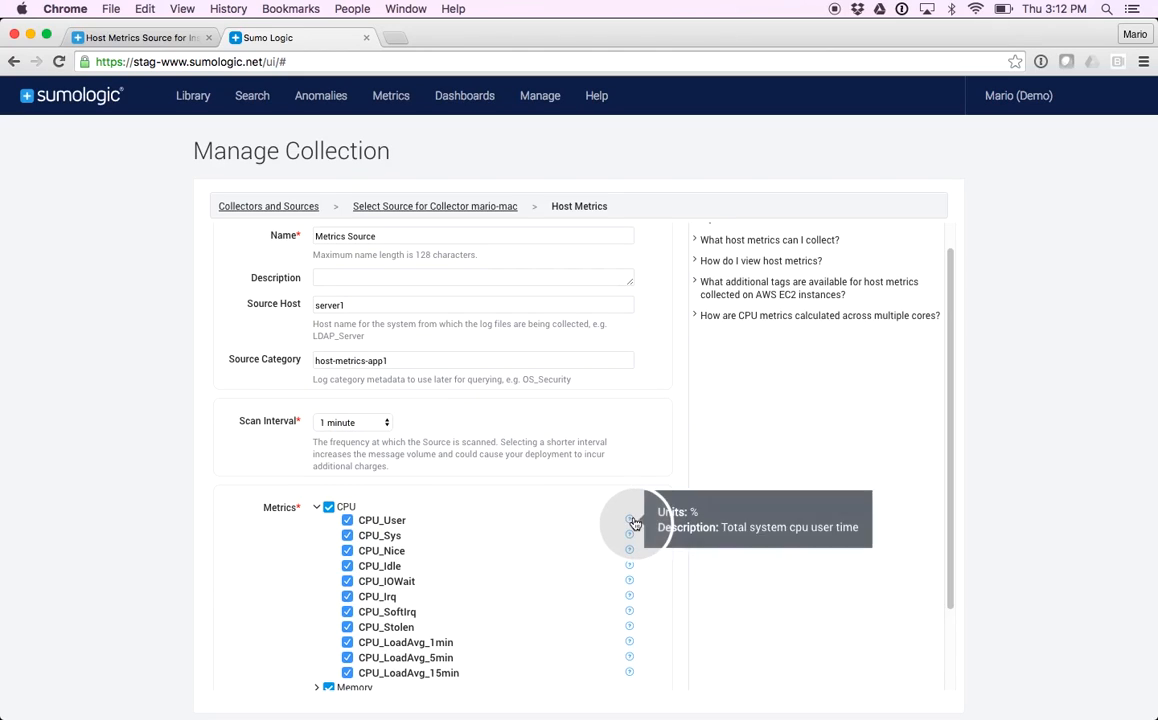
mouse_move(629, 560)
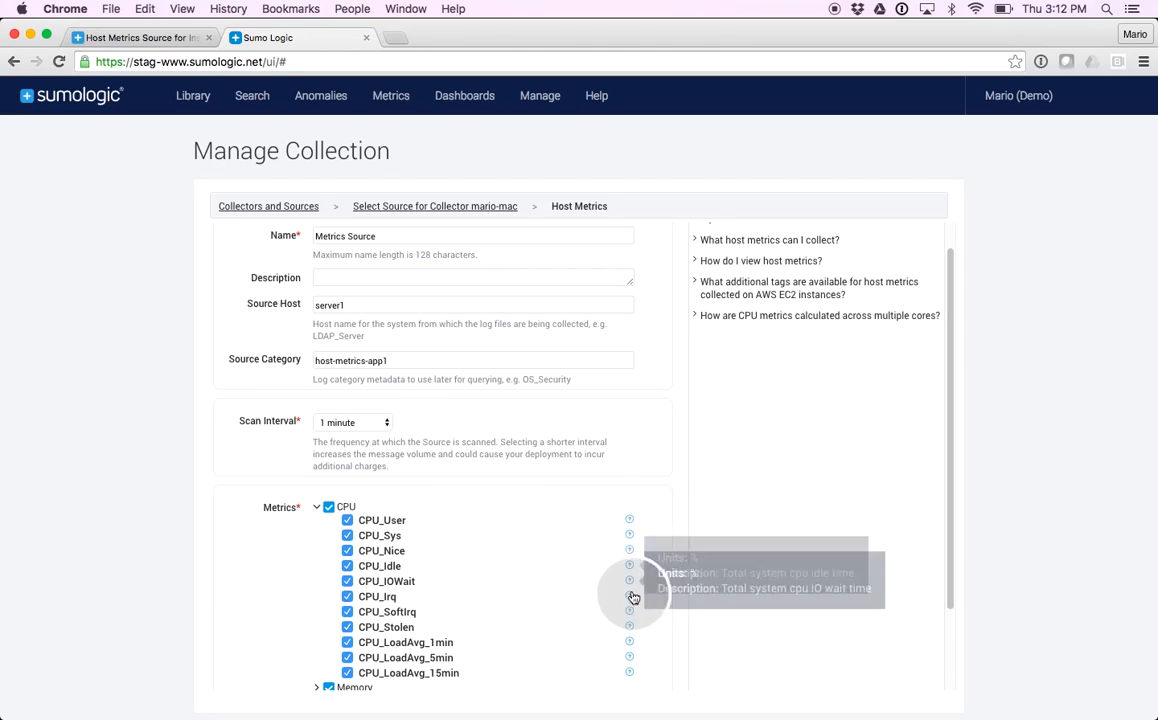
left_click(316, 507)
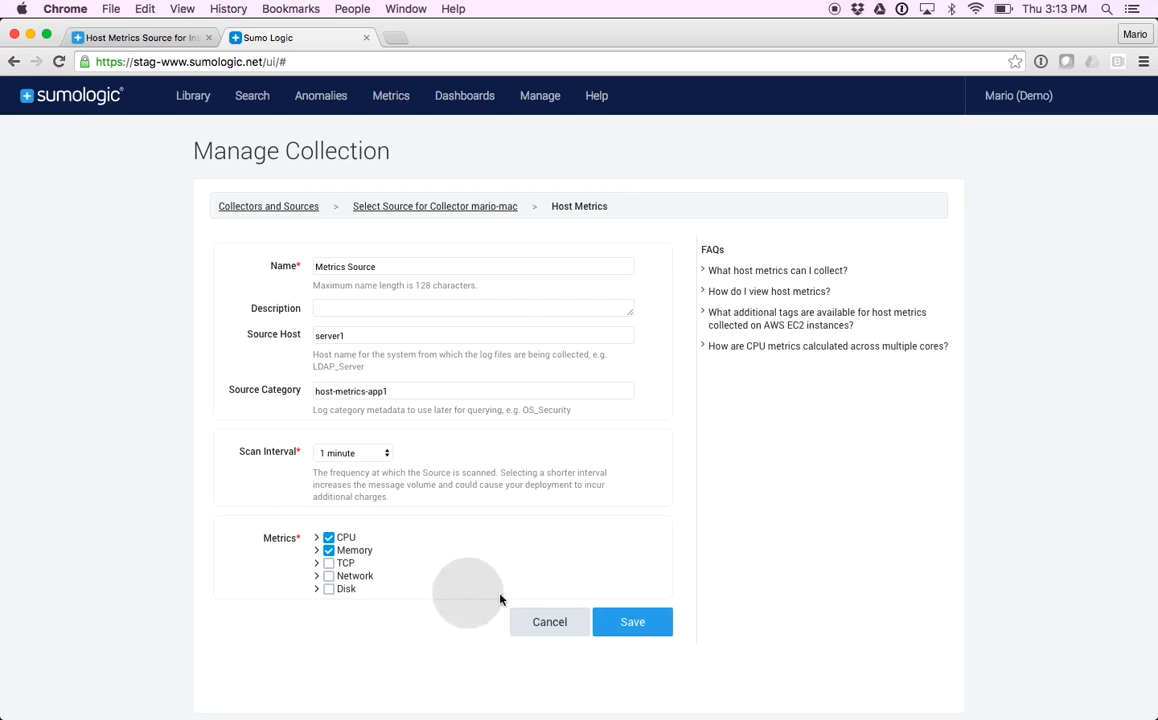
Save the host metrics source with CPU and Memory metrics selected, and return to the collector list
left_click(634, 624)
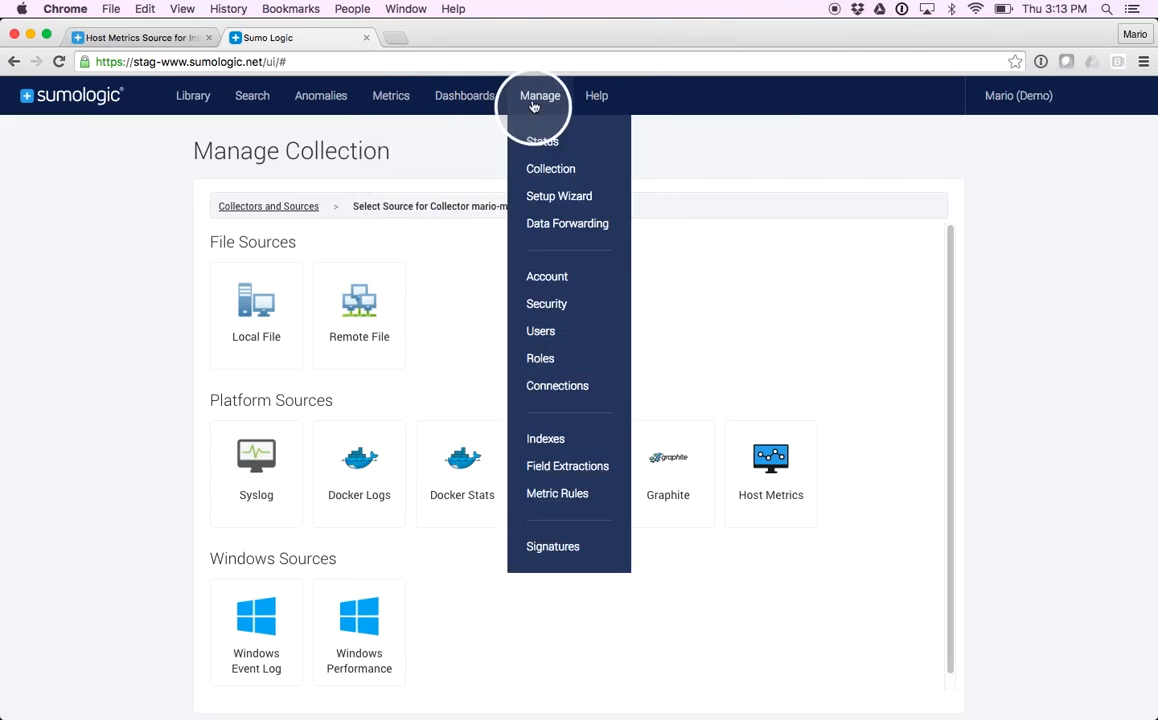
left_click(266, 206)
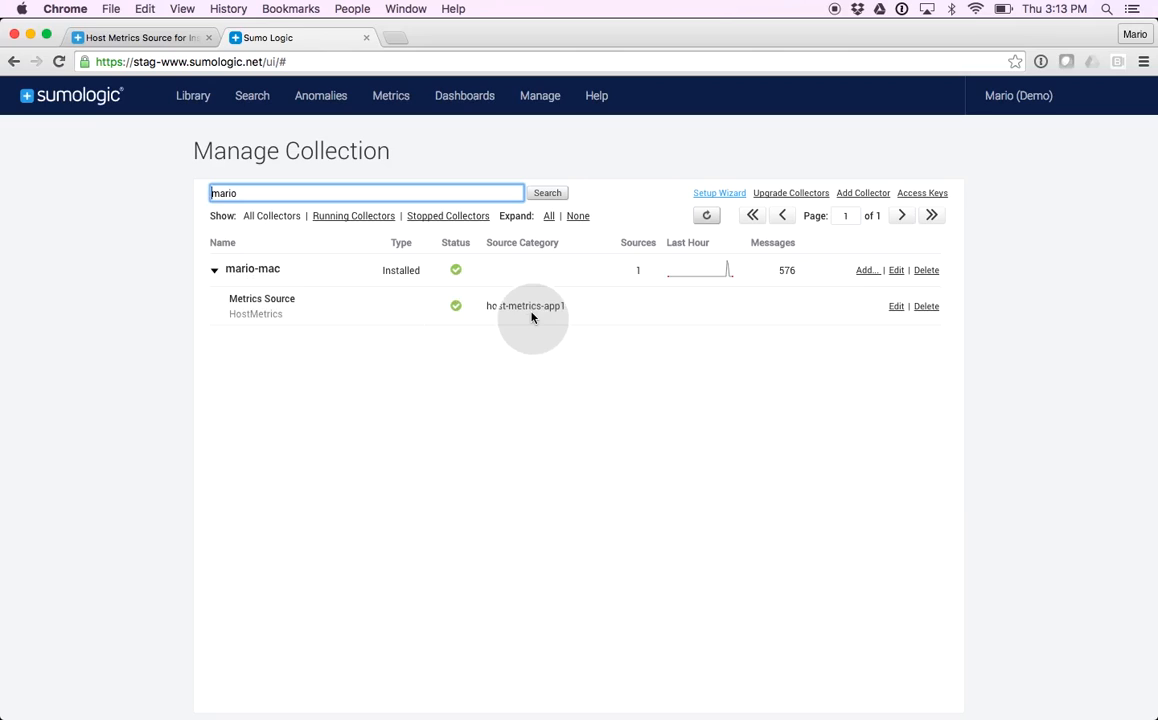
On the Metrics page, restrict query A to _sourceCategory=host-metrics-app1
left_click(392, 100)
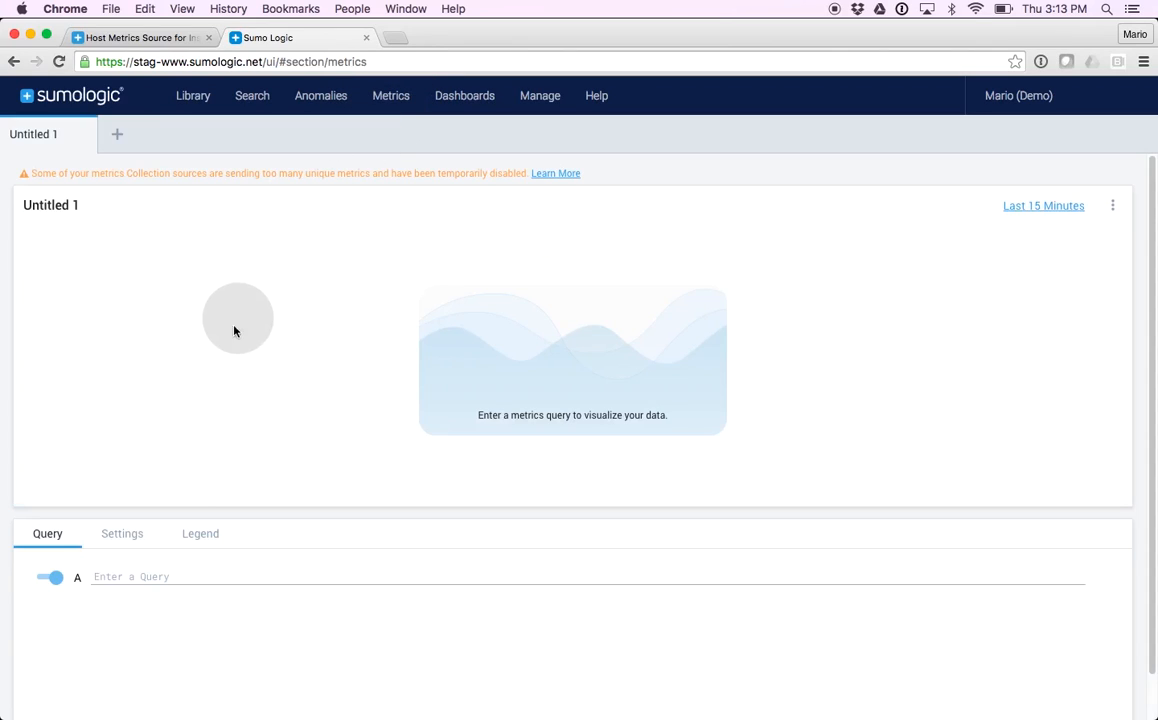
left_click(150, 571)
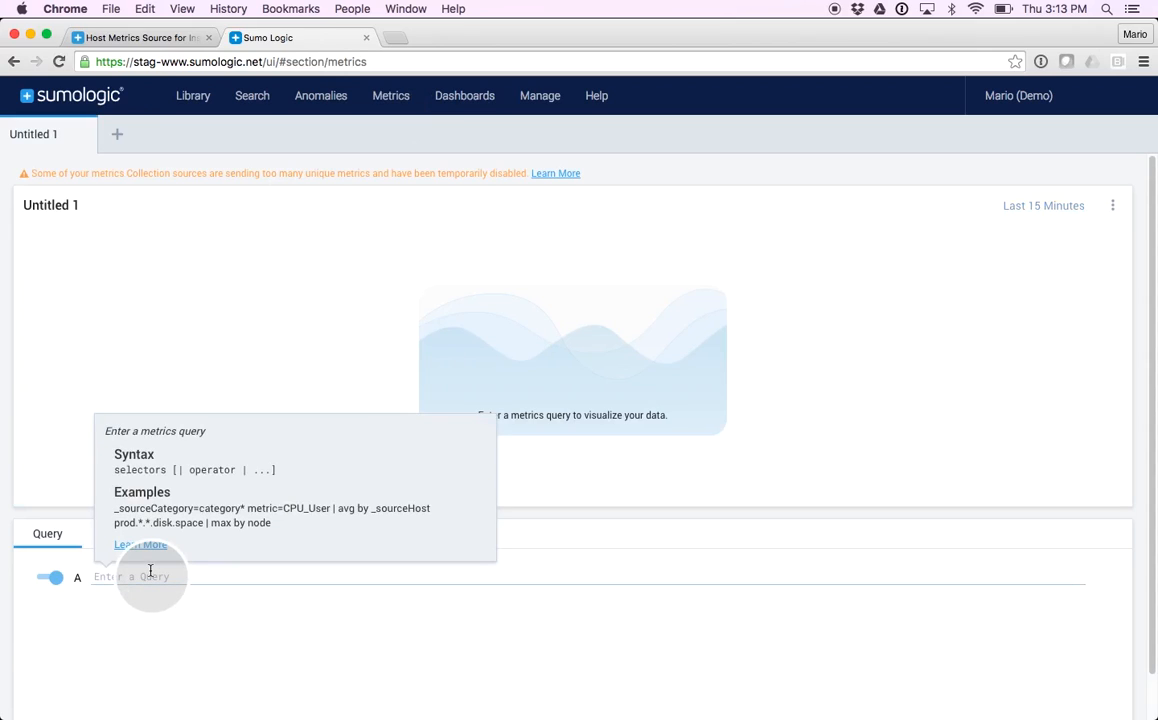
type("_s")
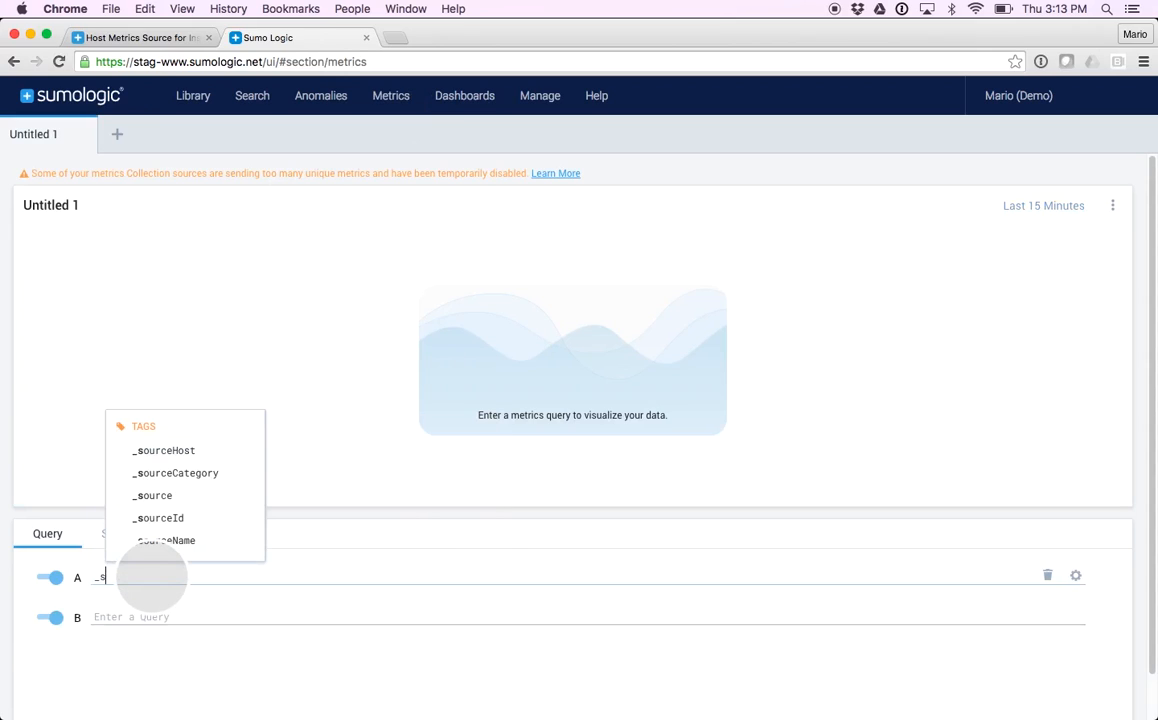
left_click(166, 478)
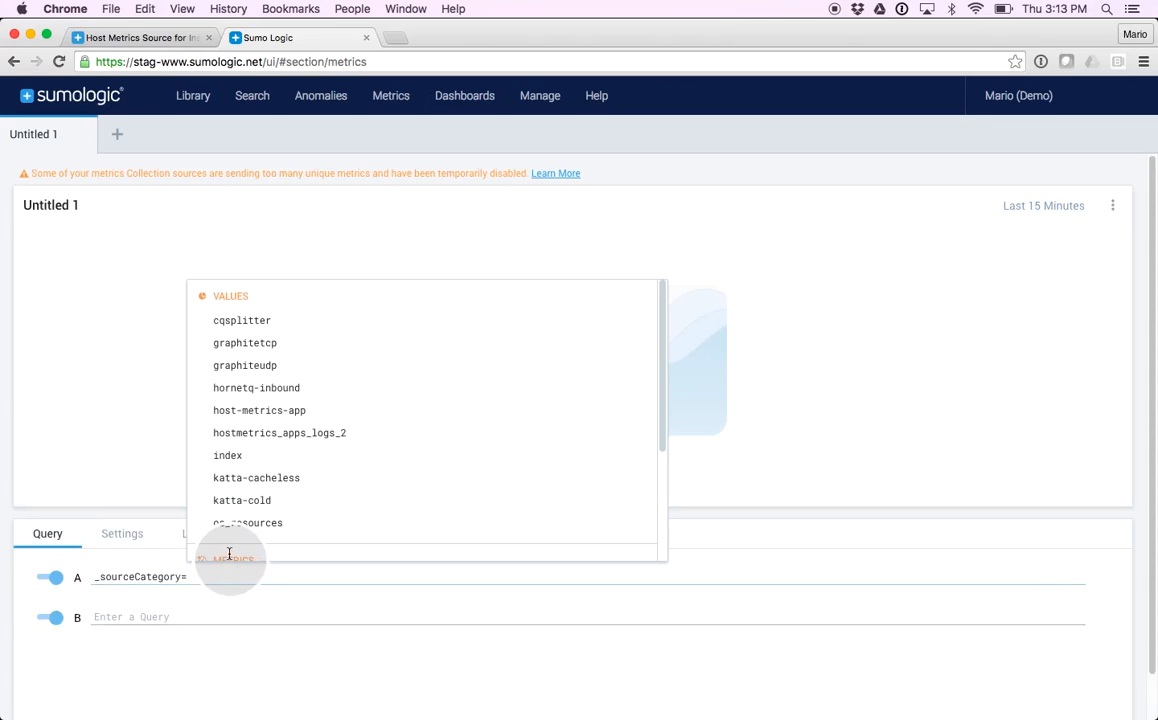
type("host")
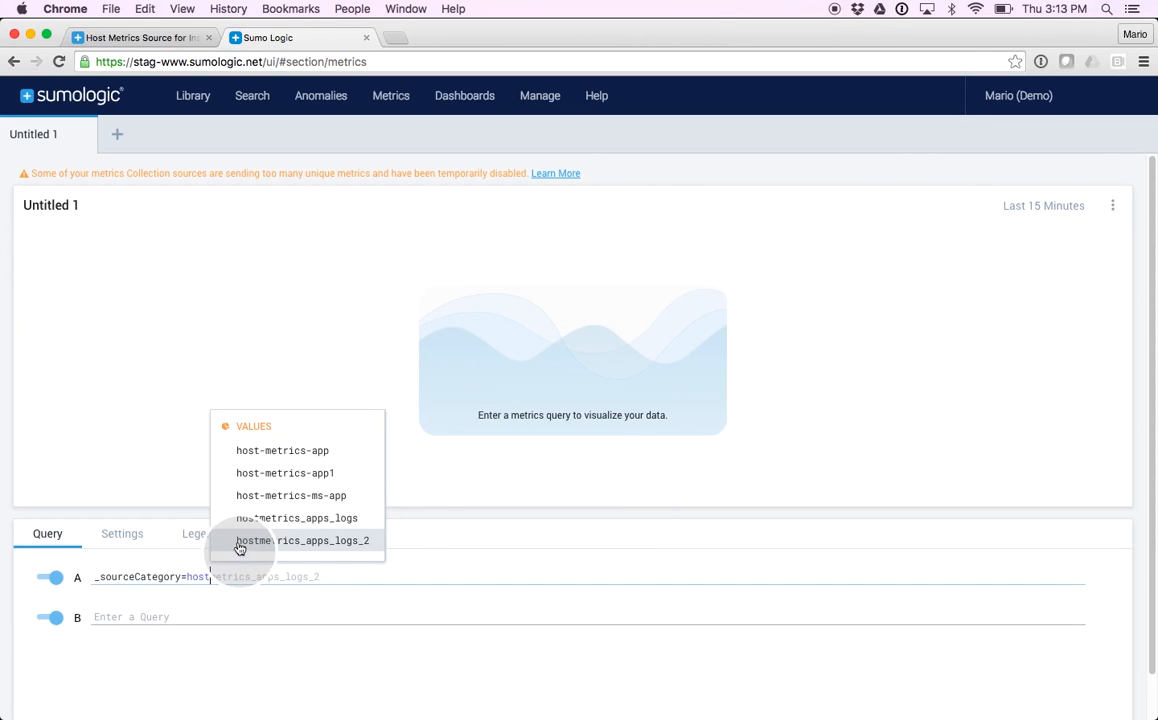
left_click(268, 476)
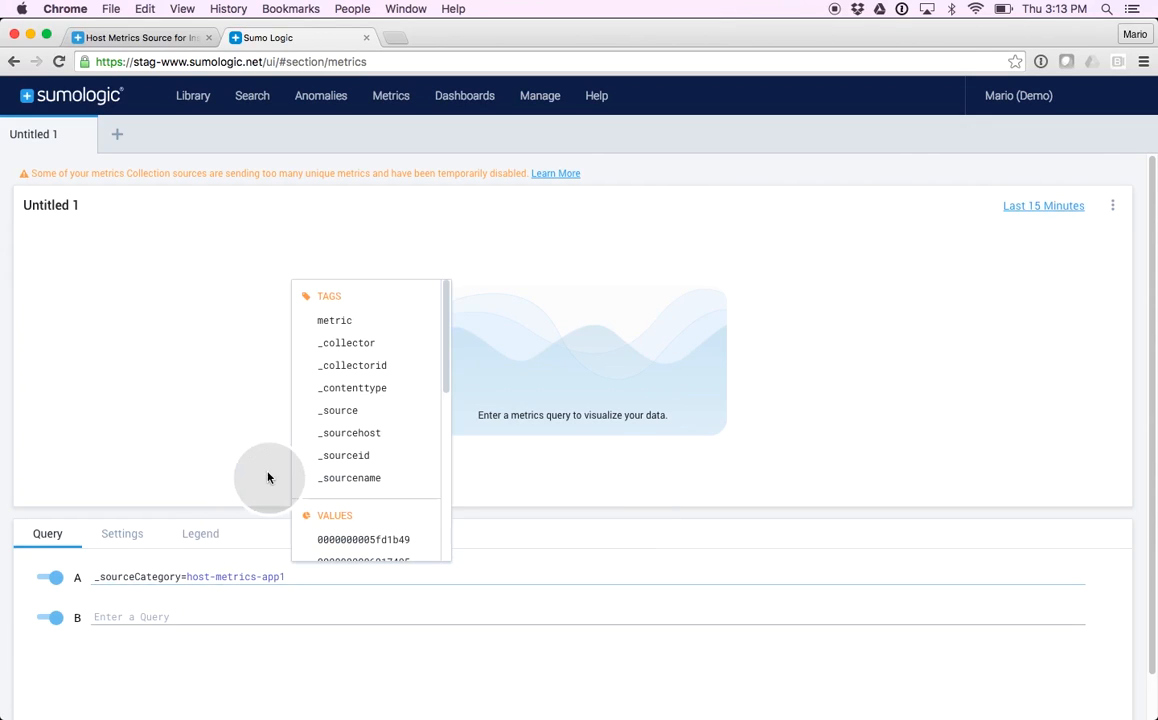
Add metric=cpu_idle to query A, inspect the plotted data points, and refresh the query
type("metri")
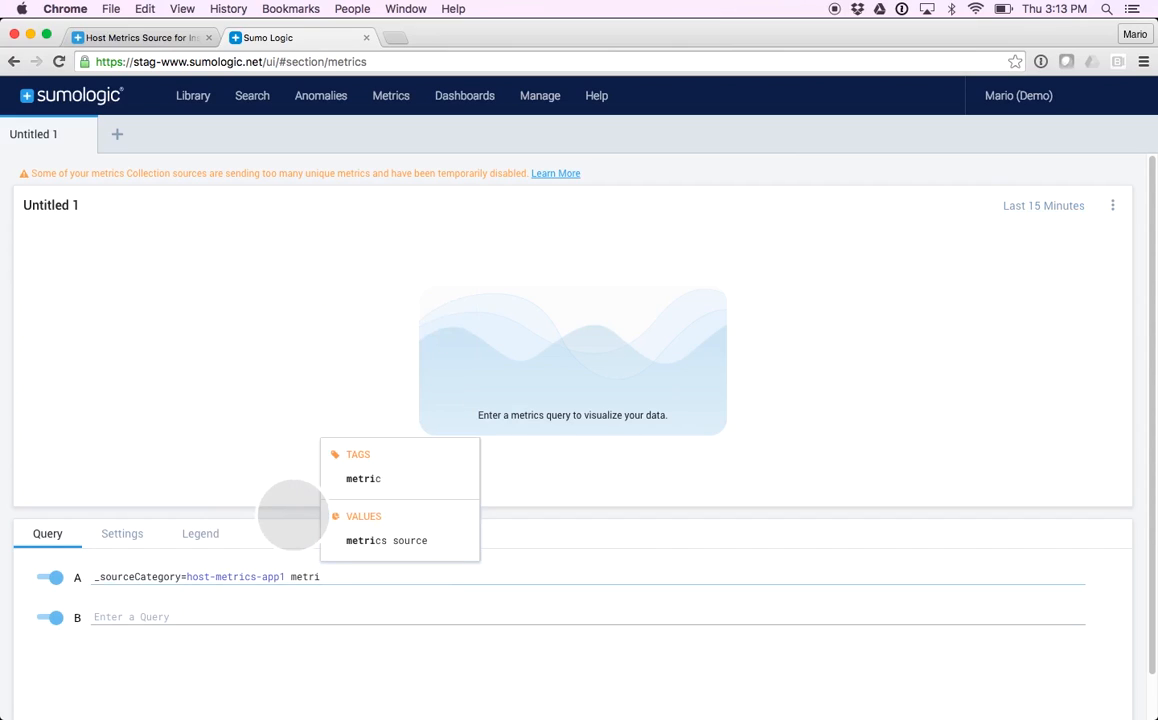
type("c")
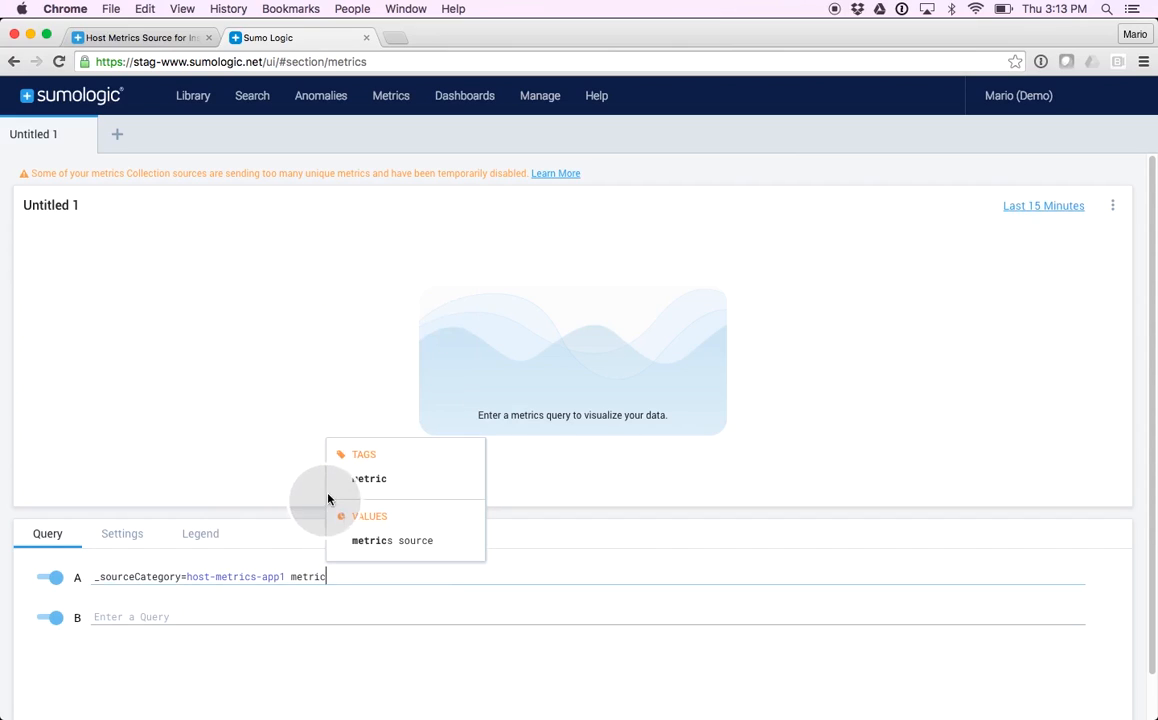
left_click(357, 485)
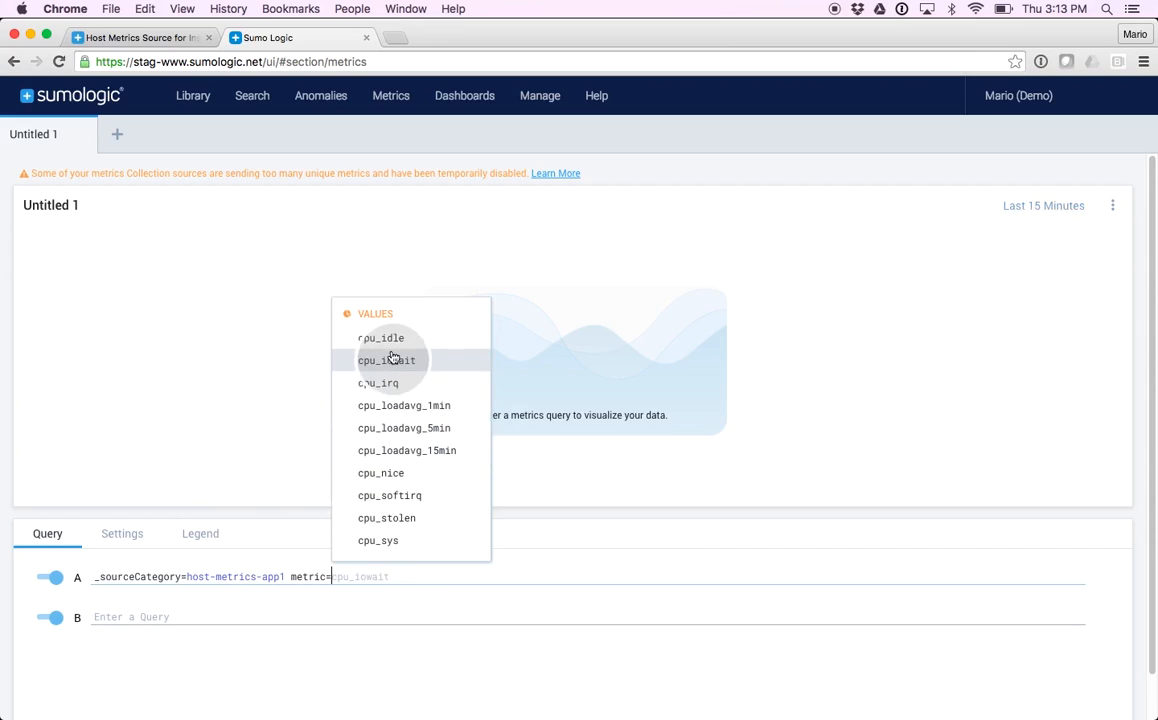
left_click(390, 338)
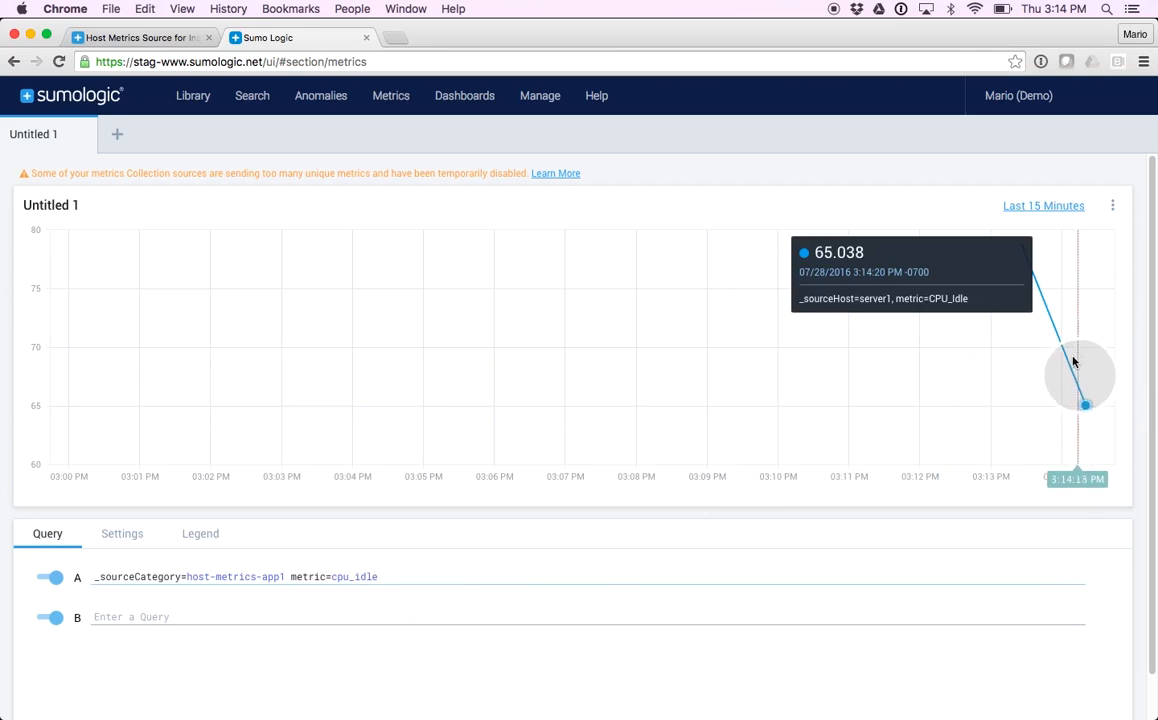
mouse_move(1021, 249)
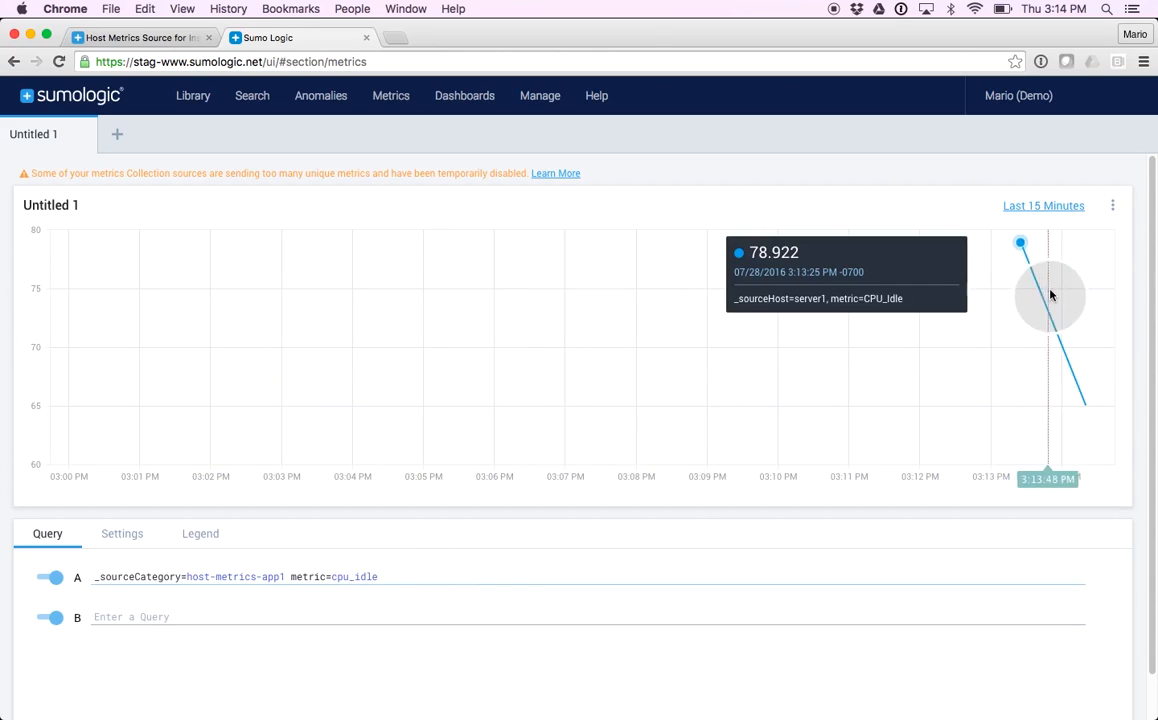
left_click(1113, 205)
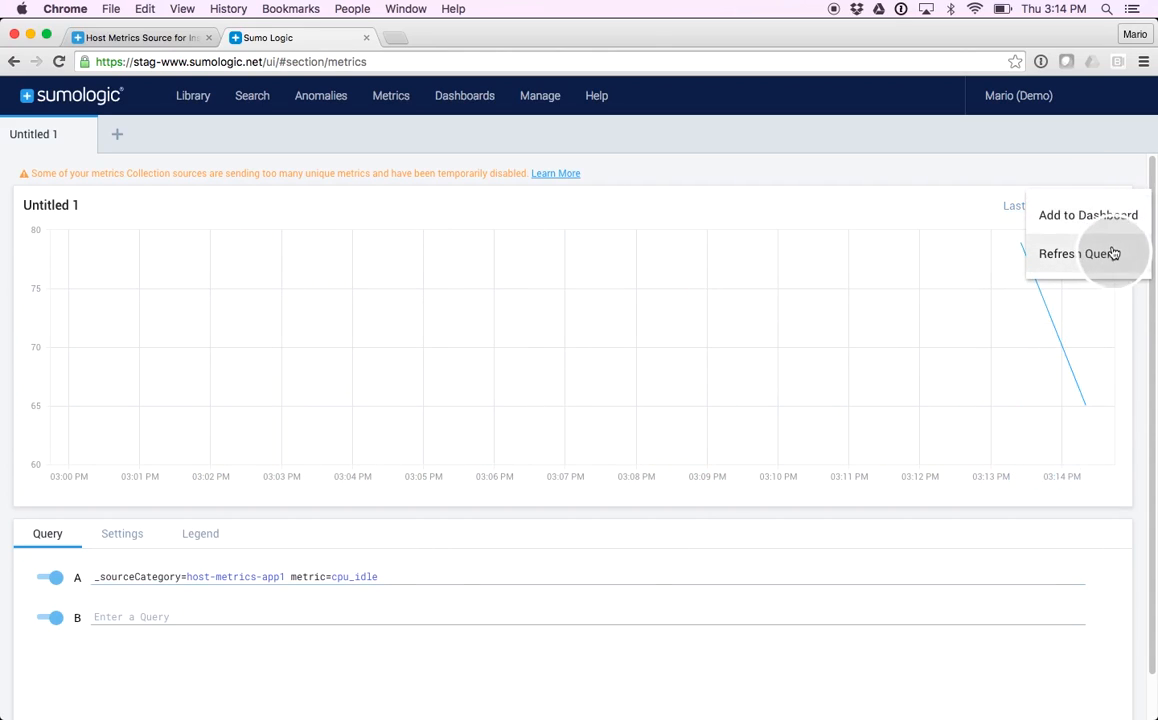
left_click(1111, 252)
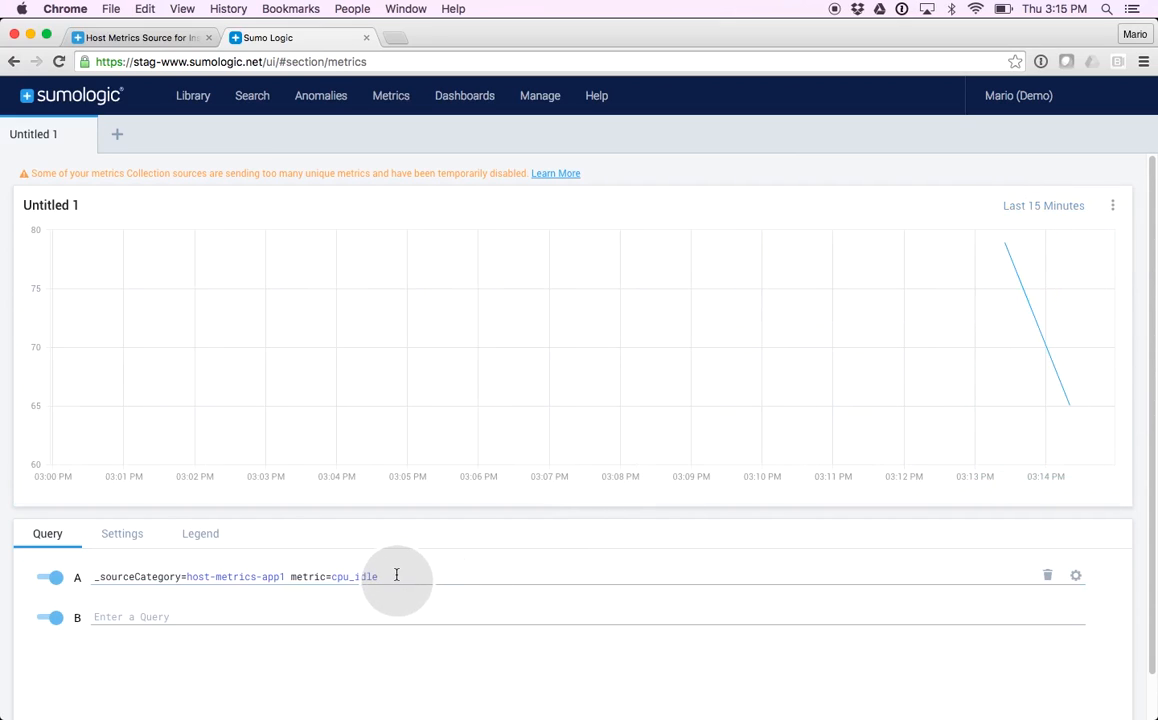
Change the metric in query A to cpu_user and inspect its data points on the chart
key("BackSpace")
key("BackSpace")
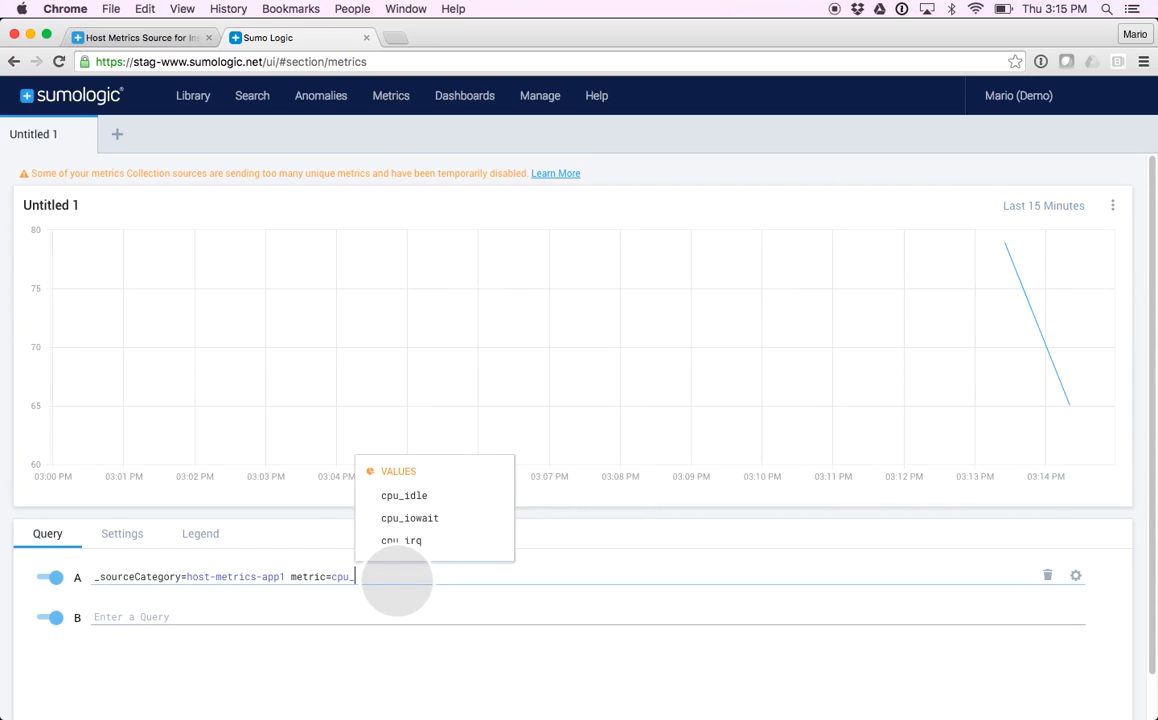
type("user")
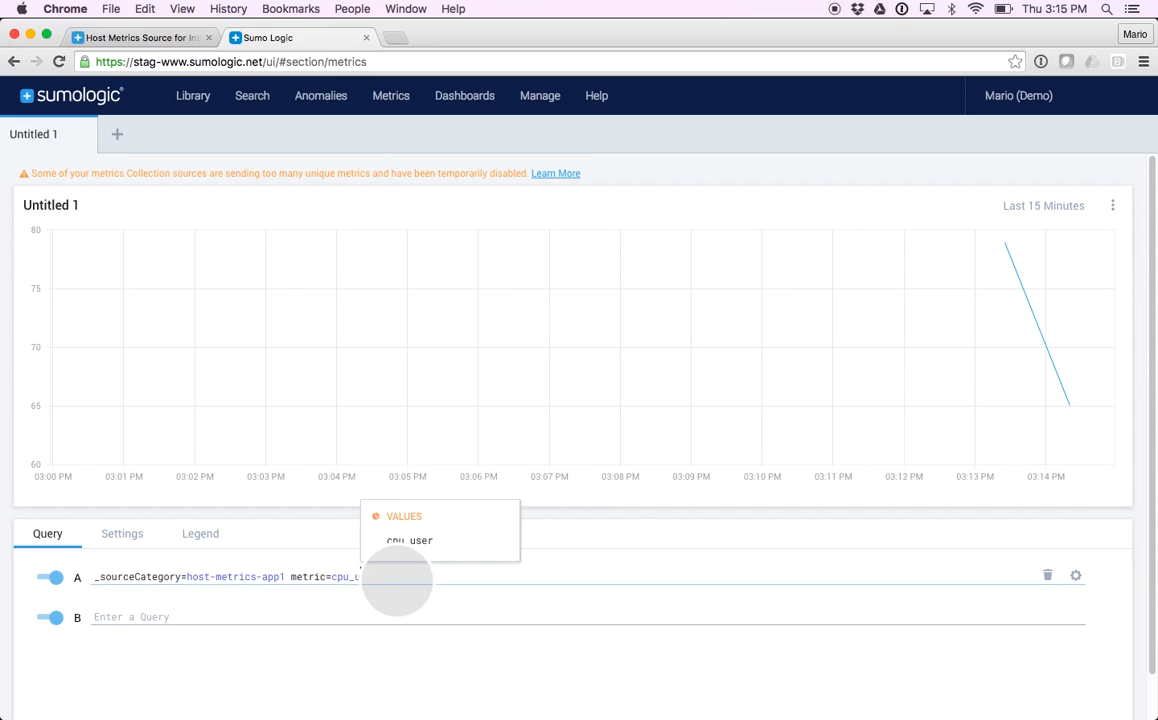
left_click(428, 542)
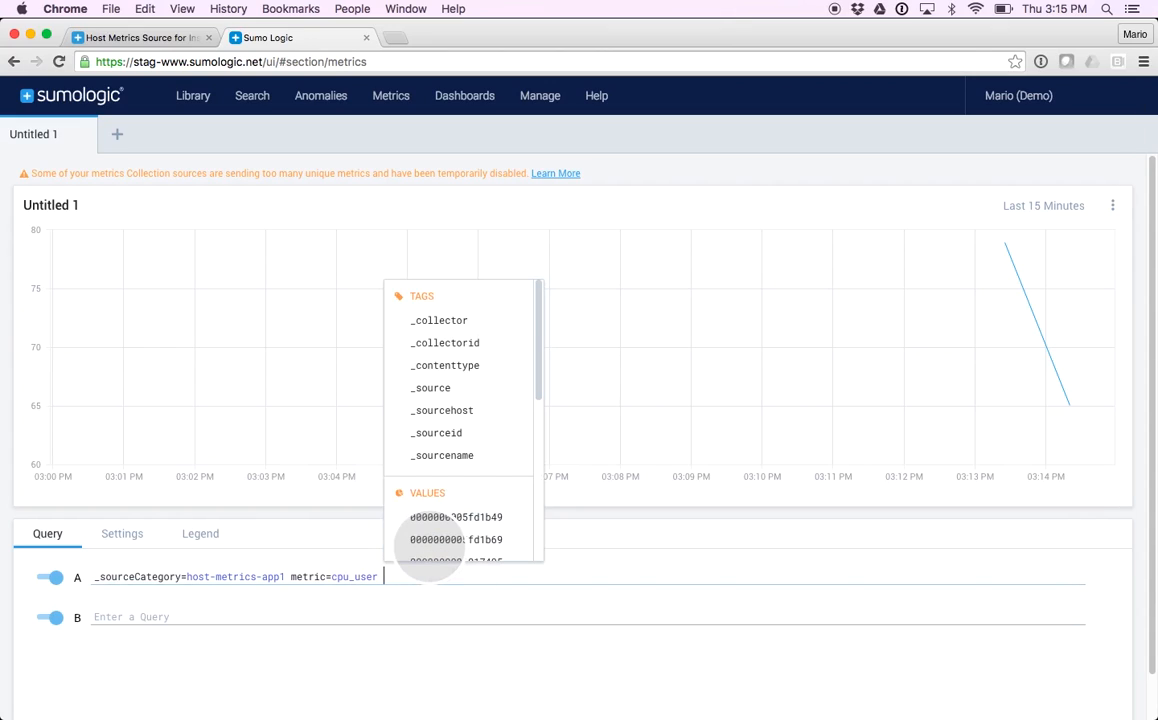
mouse_move(999, 435)
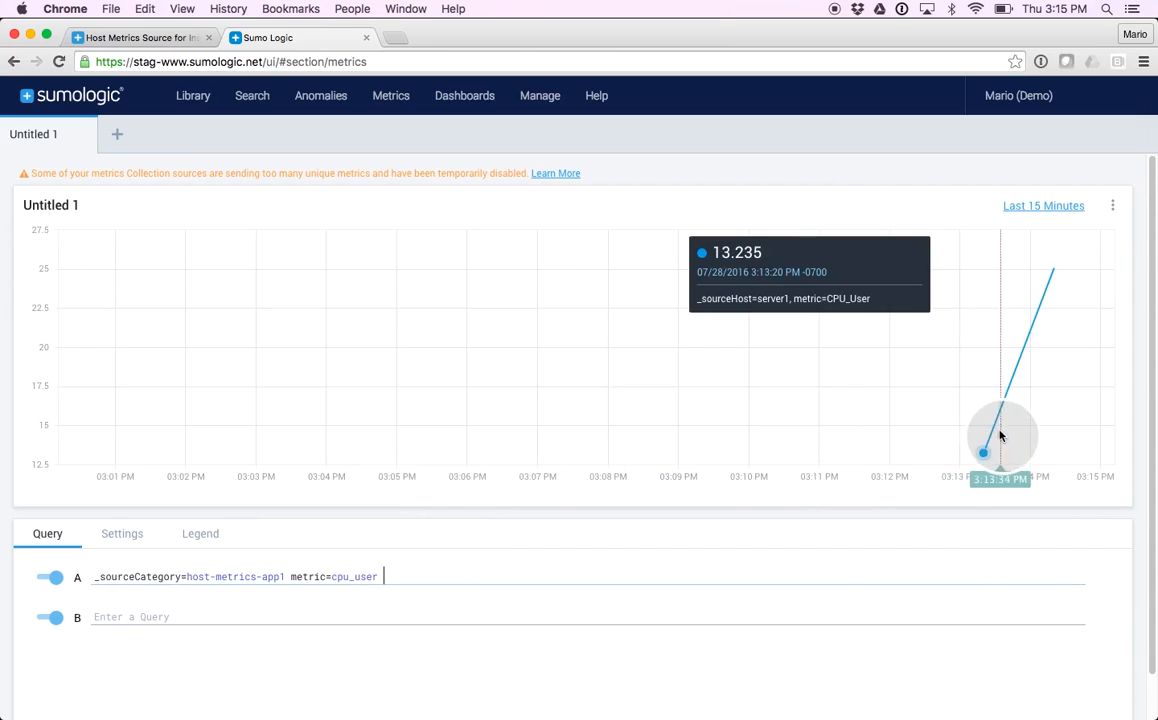
mouse_move(1054, 272)
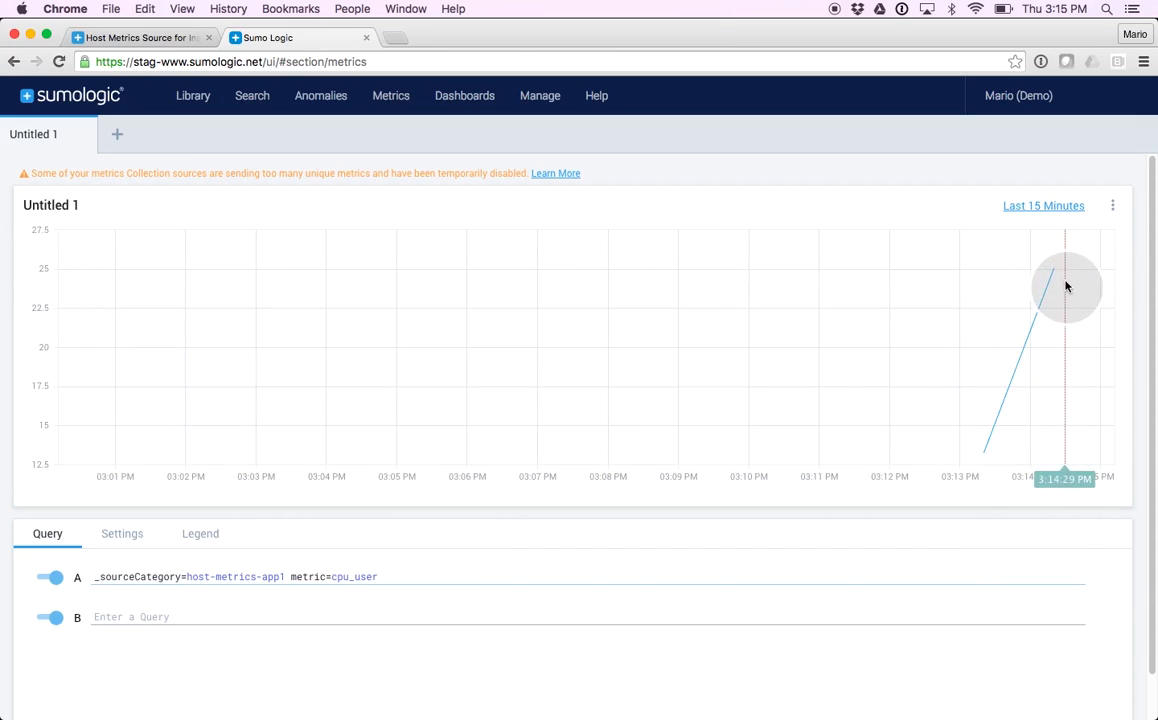
Replace the metric in query A with the wildcard cpu_* and inspect the plotted CPU series
left_click(370, 589)
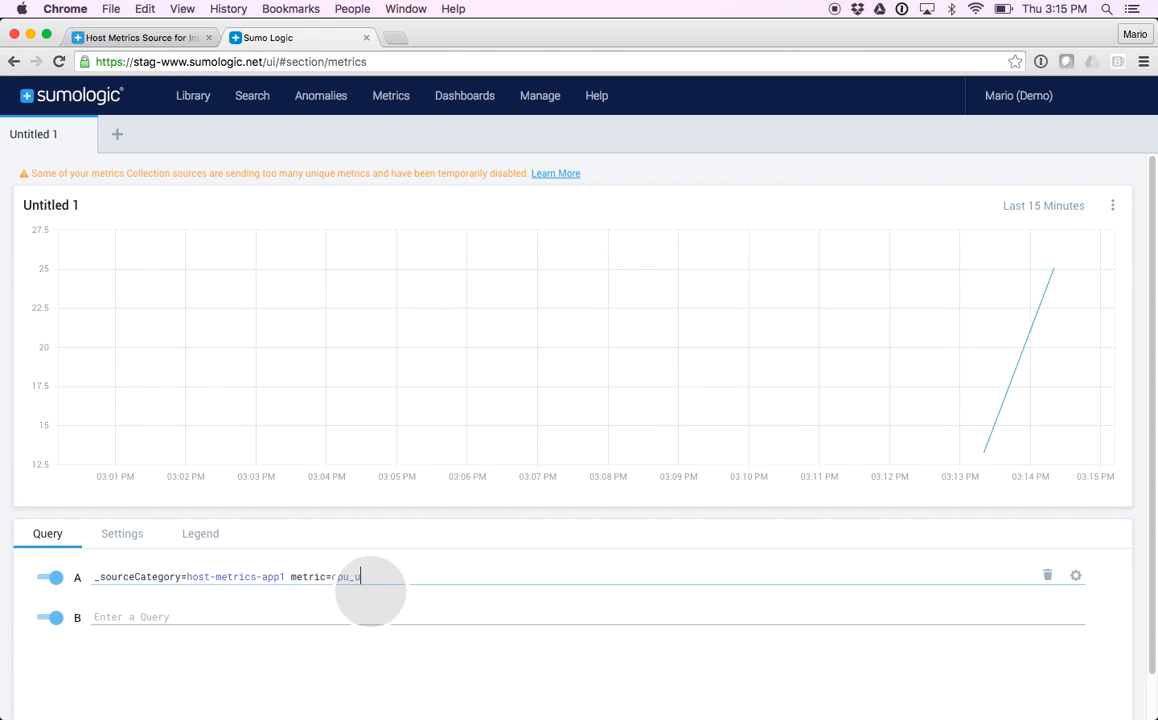
key("BackSpace")
type("*")
key("Return")
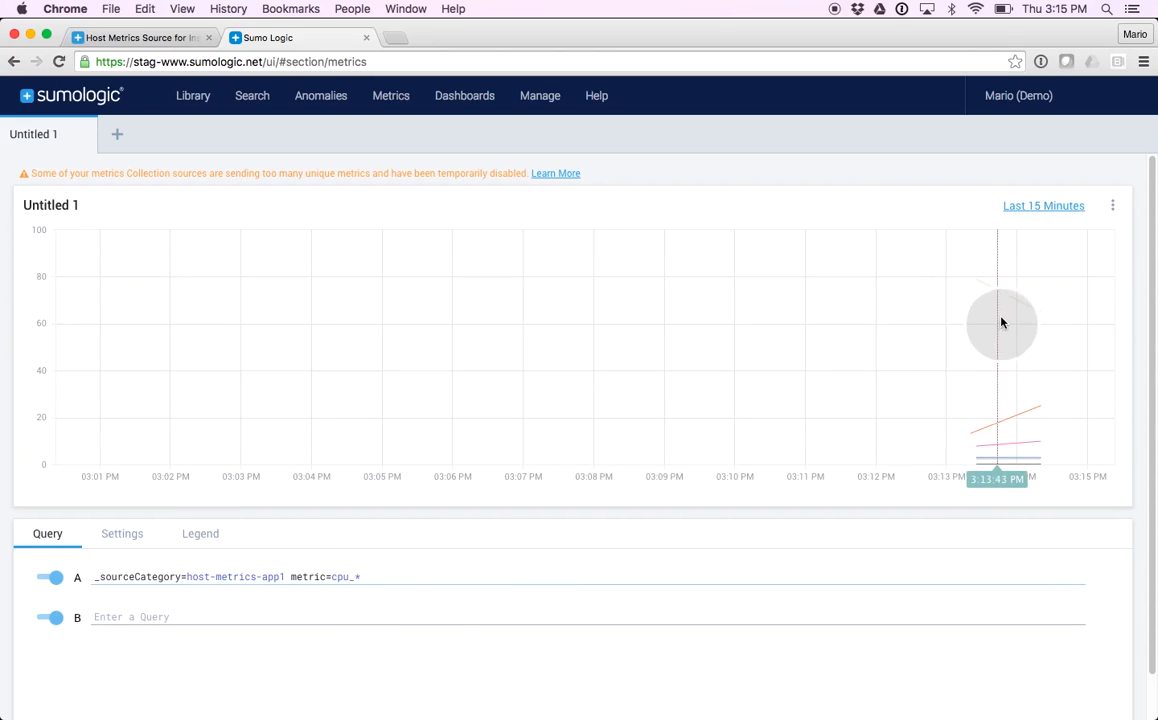
mouse_move(1006, 300)
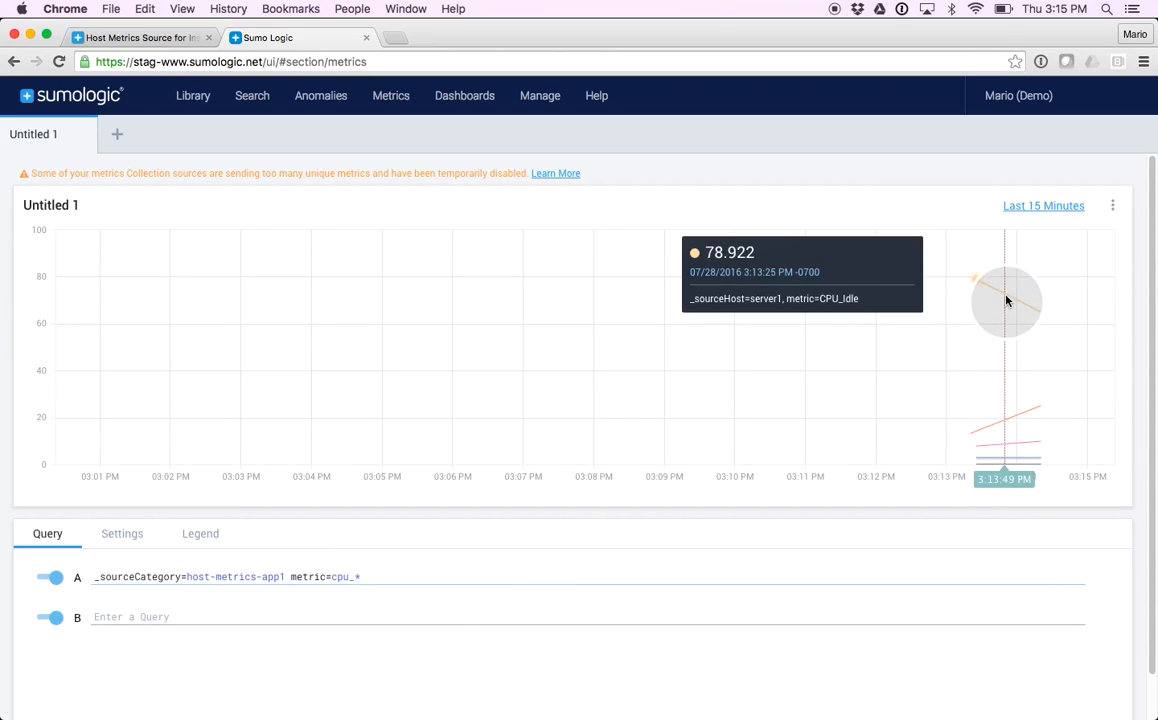
mouse_move(1021, 422)
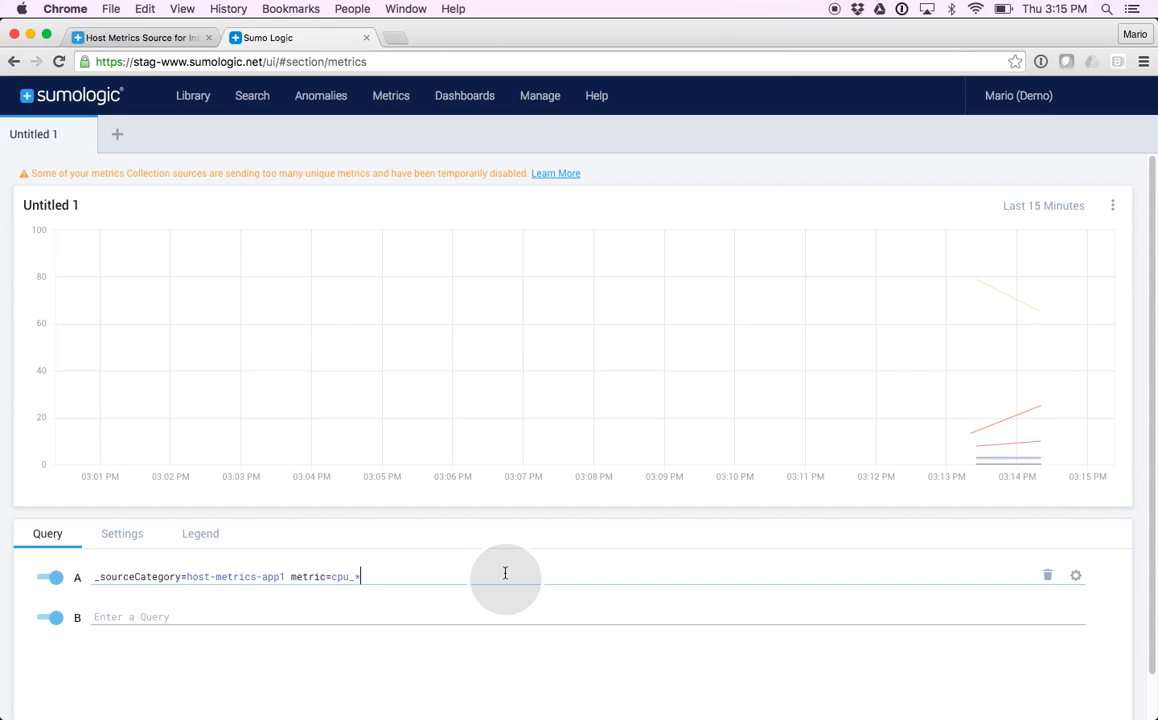
key("super+Tab")
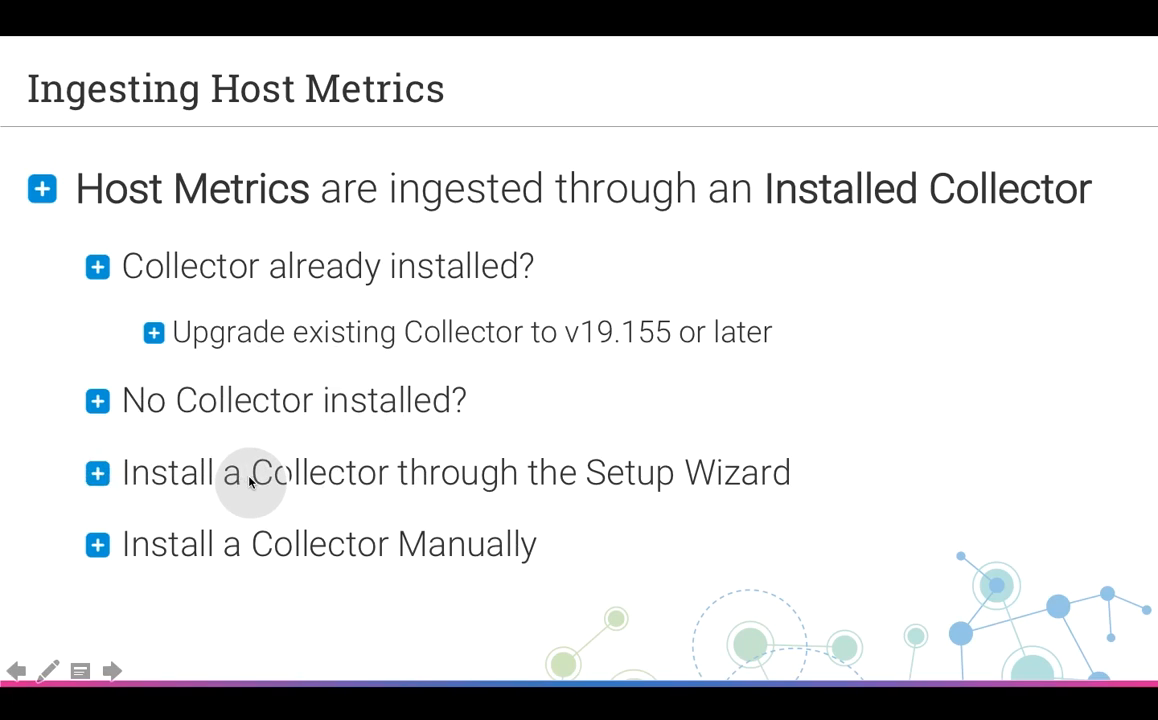
key("super+Tab")
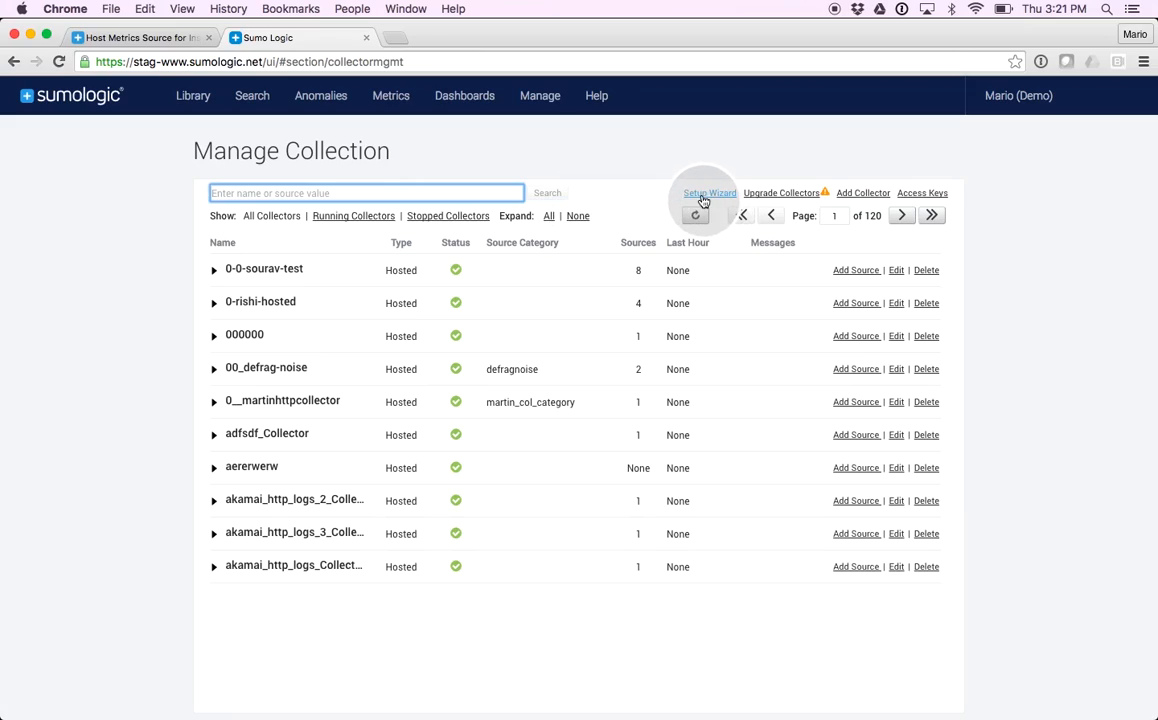
Open the Setup Wizard, start setting up streaming data, and choose Host Metrics as the data type
mouse_move(560, 100)
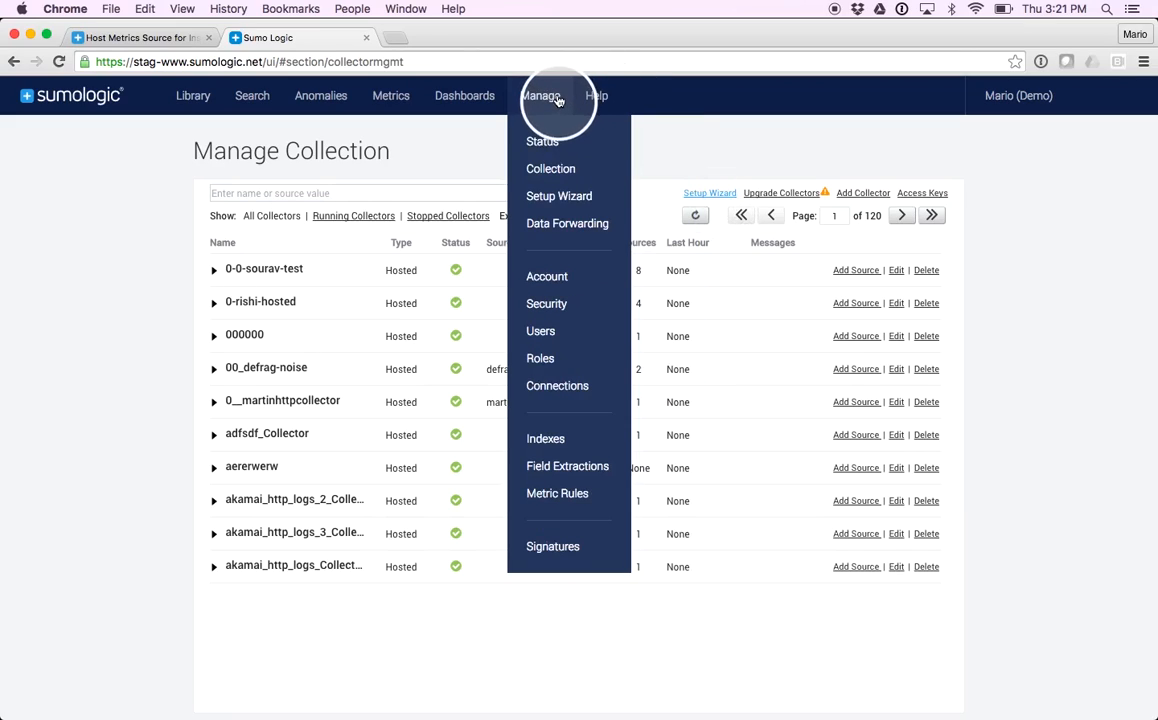
left_click(563, 200)
mouse_move(690, 439)
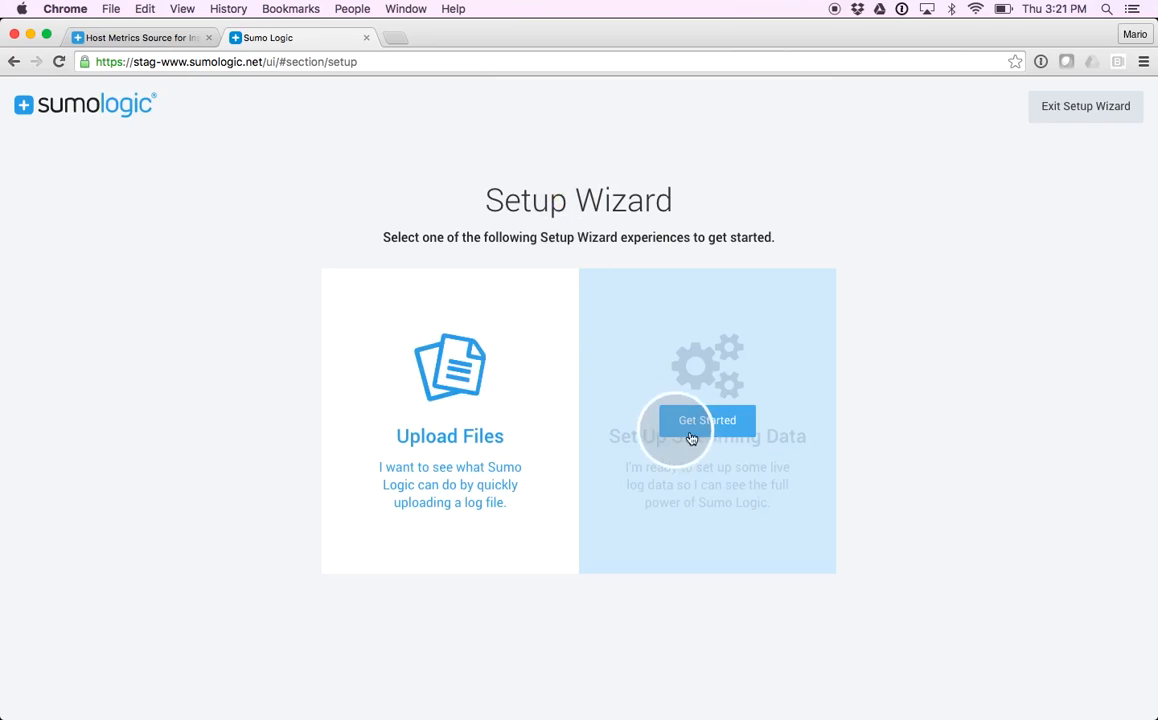
left_click(719, 426)
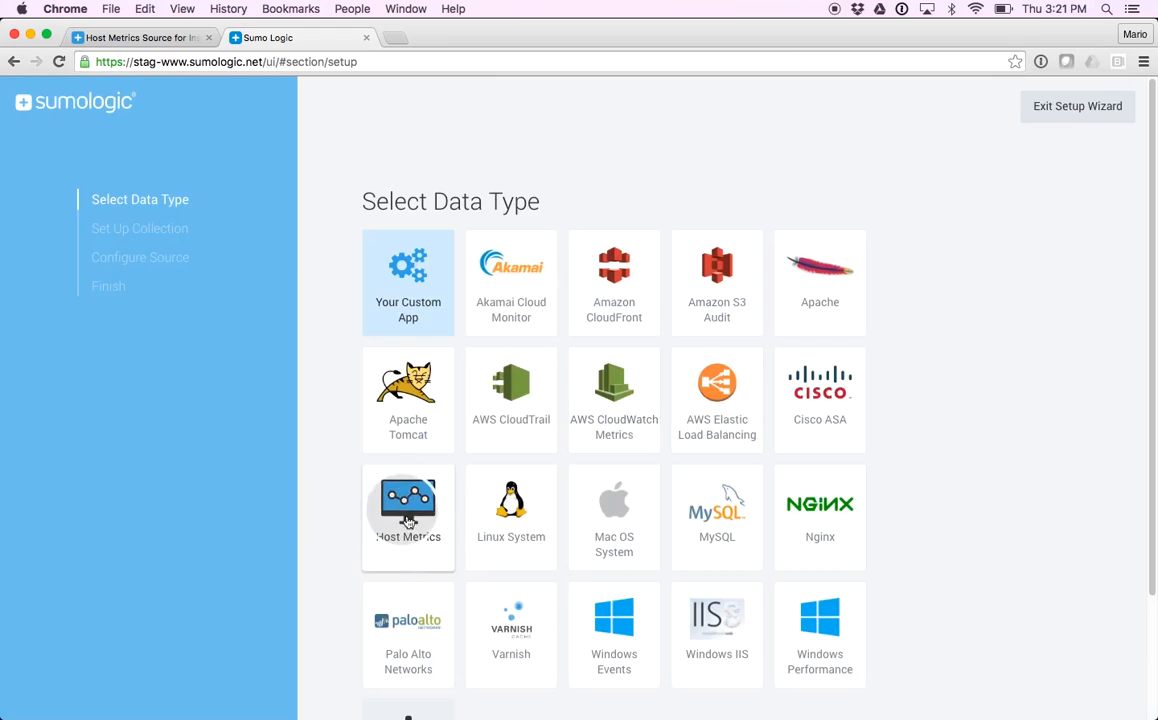
left_click(406, 519)
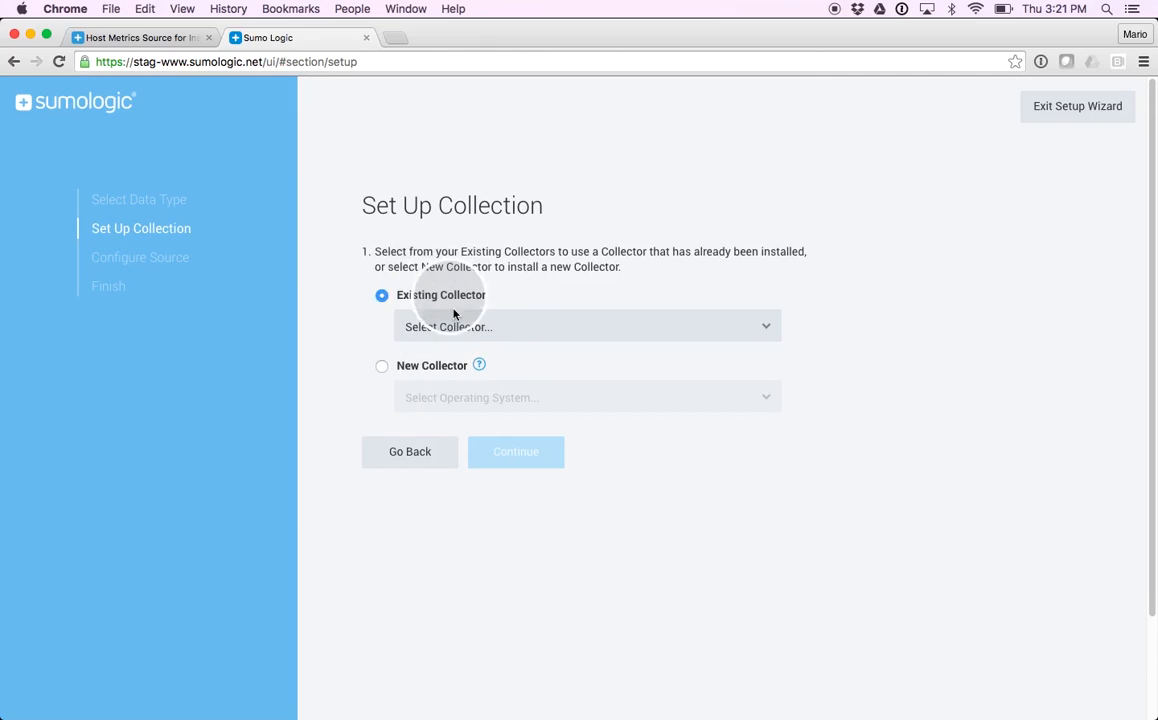
Choose a new collector for Mac OS and copy its download-and-install command
left_click(383, 368)
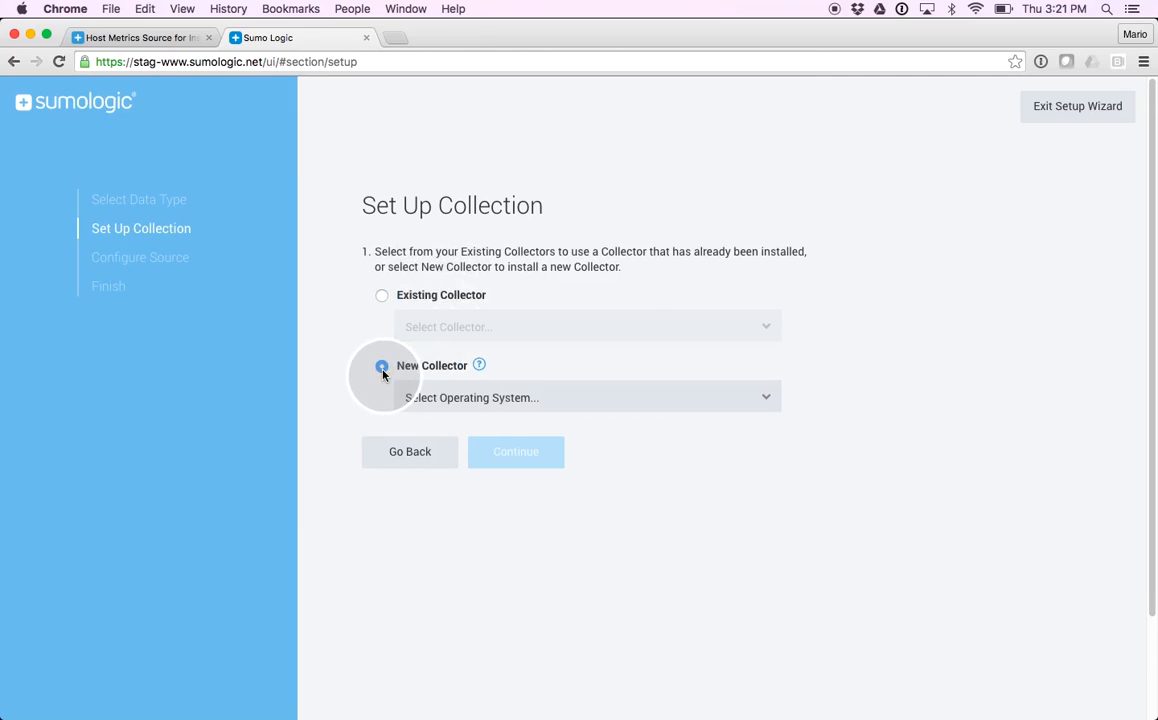
left_click(450, 398)
left_click(455, 484)
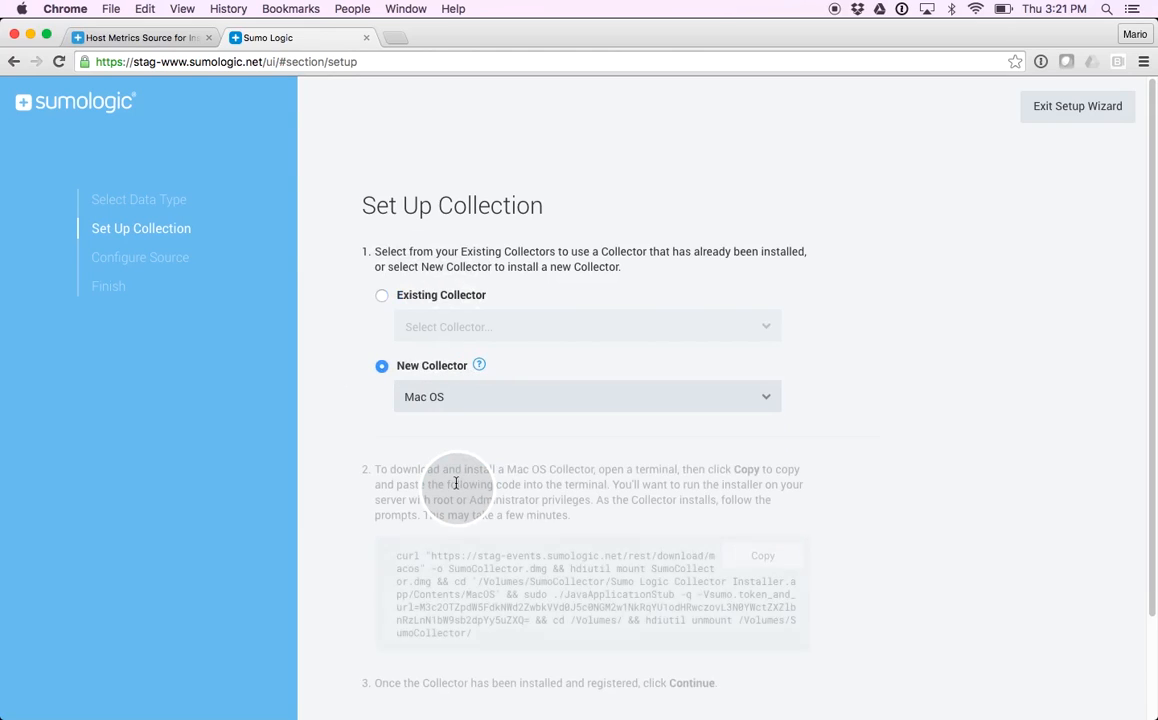
scroll(514, 465, "down", 1)
scroll(516, 481, "down", 3)
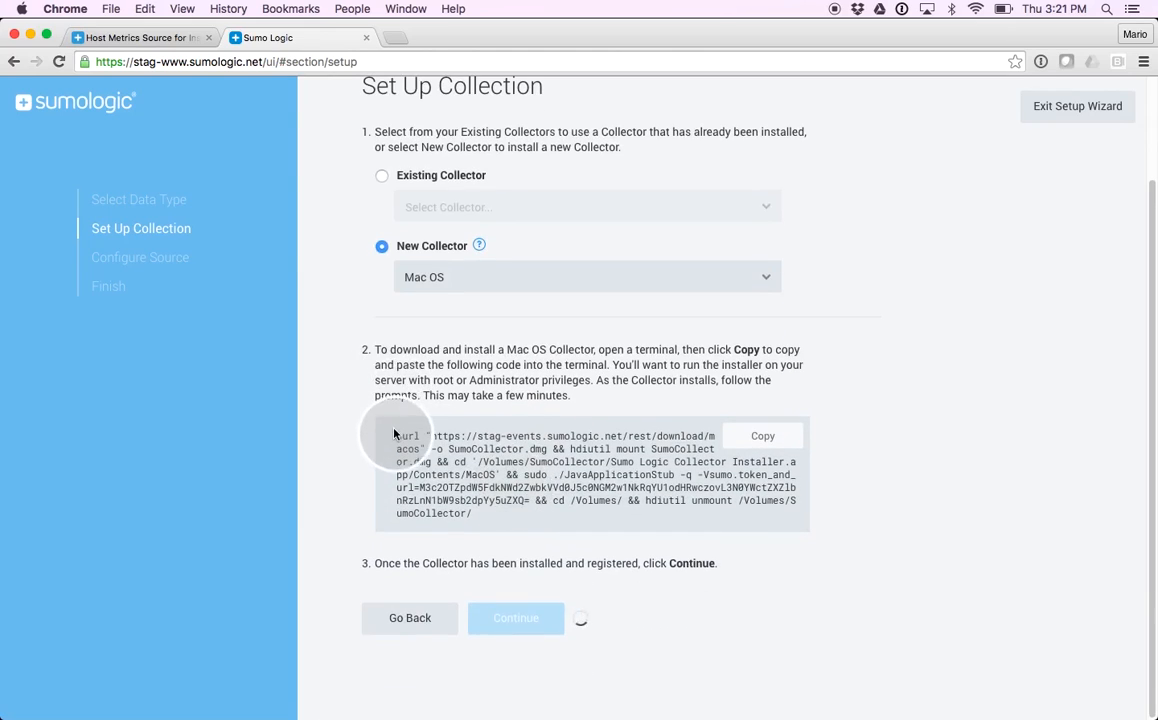
left_click(752, 430)
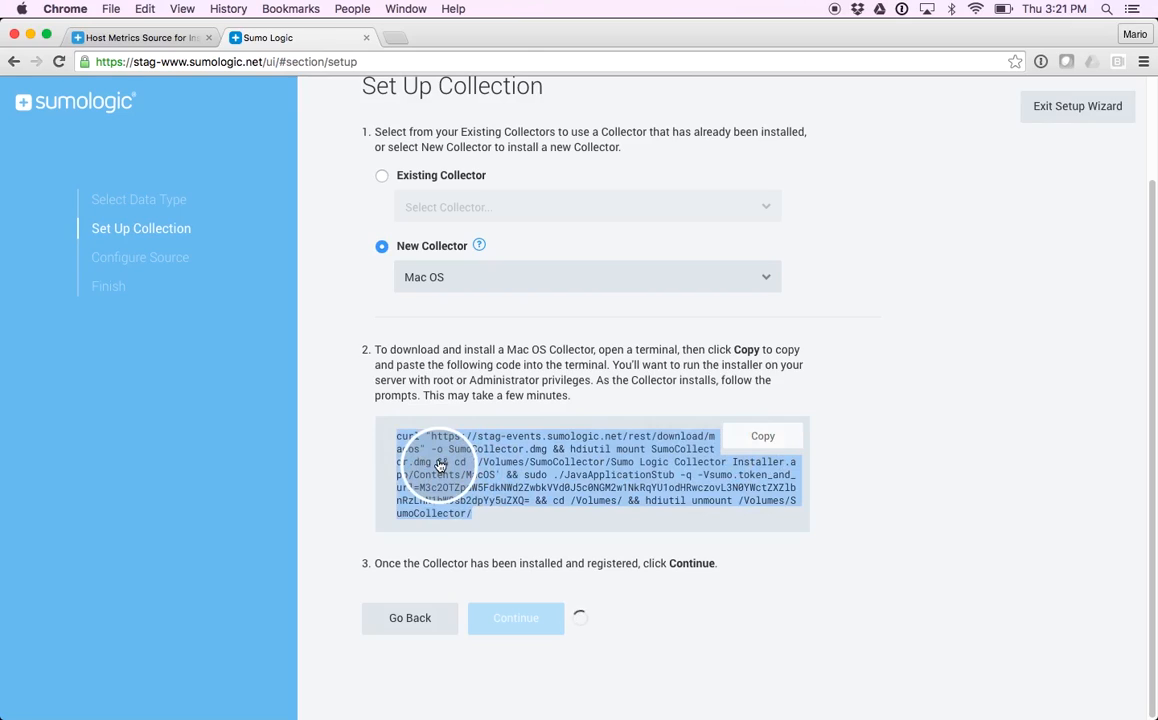
Switch to Terminal and run the copied Mac OS collector install command, including its installation token
key("super+Tab")
key("super+Tab")
key("super+Tab")
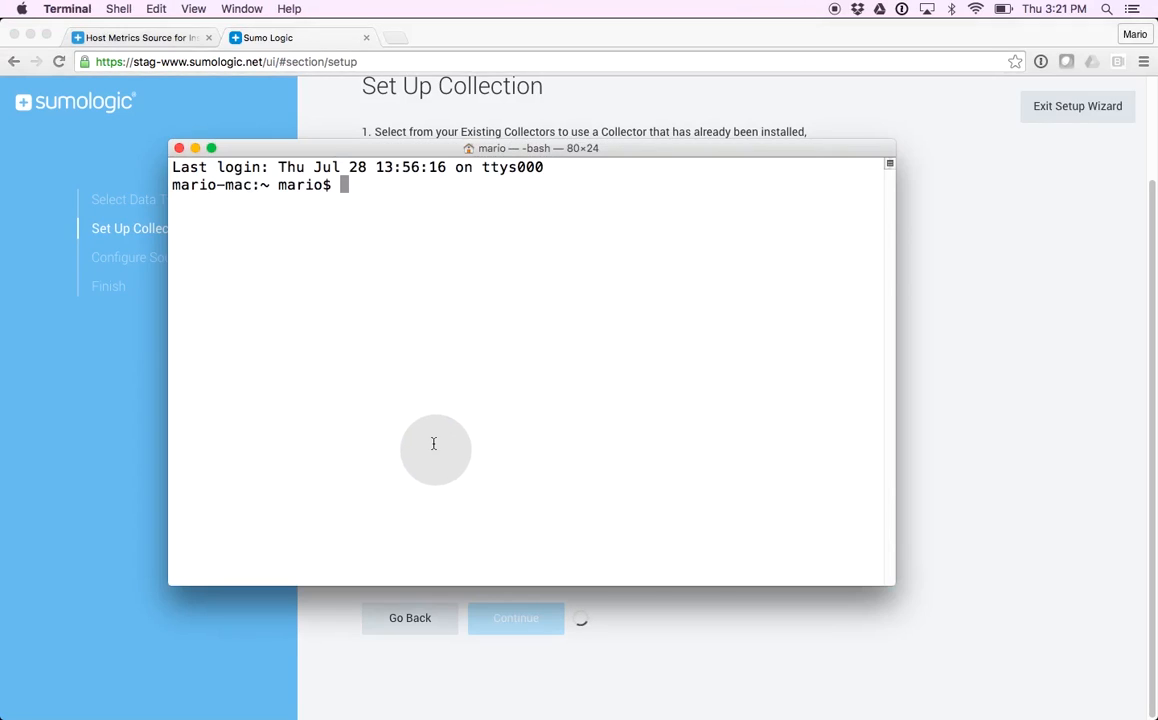
key("Return")
key("Return")
key("super+v")
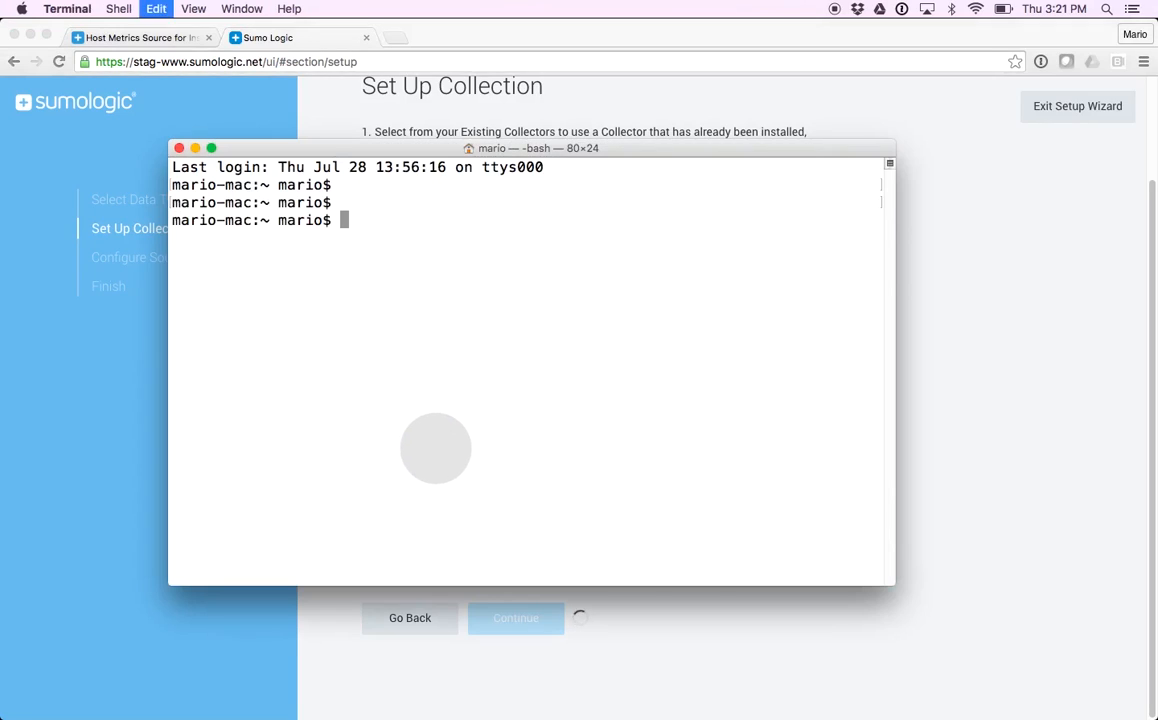
key("Return")
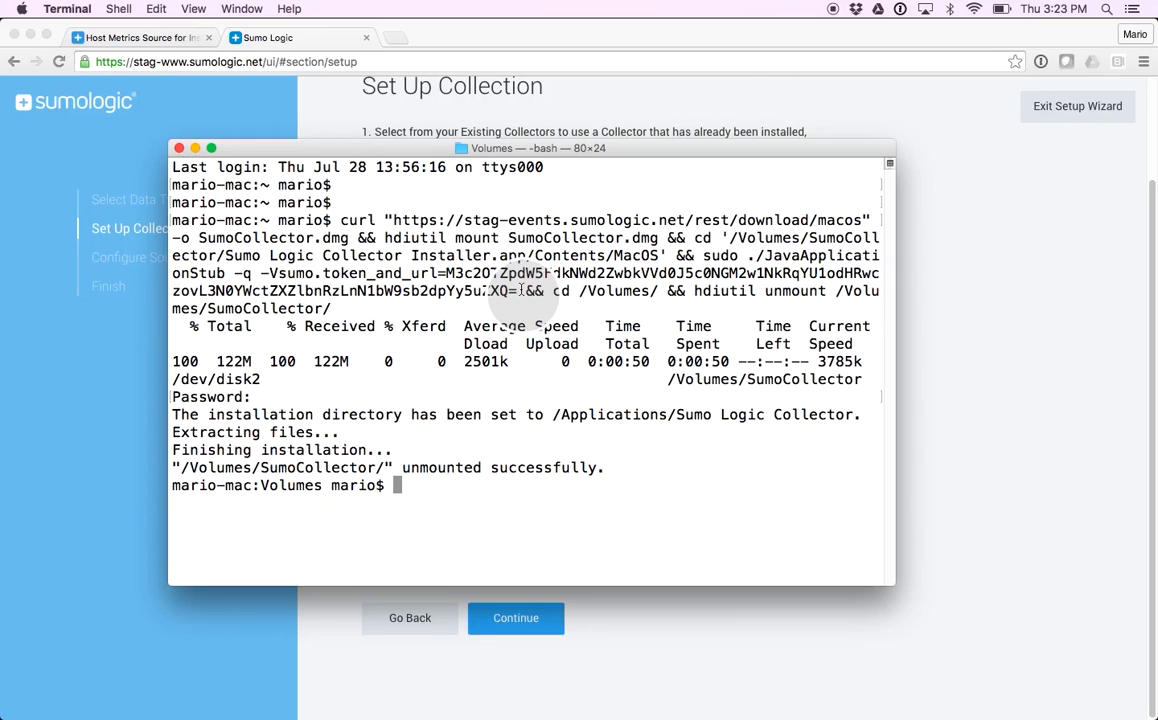
Return to the Setup Wizard in Chrome and continue to the Host Metrics source configuration
left_click(940, 378)
left_click(556, 486)
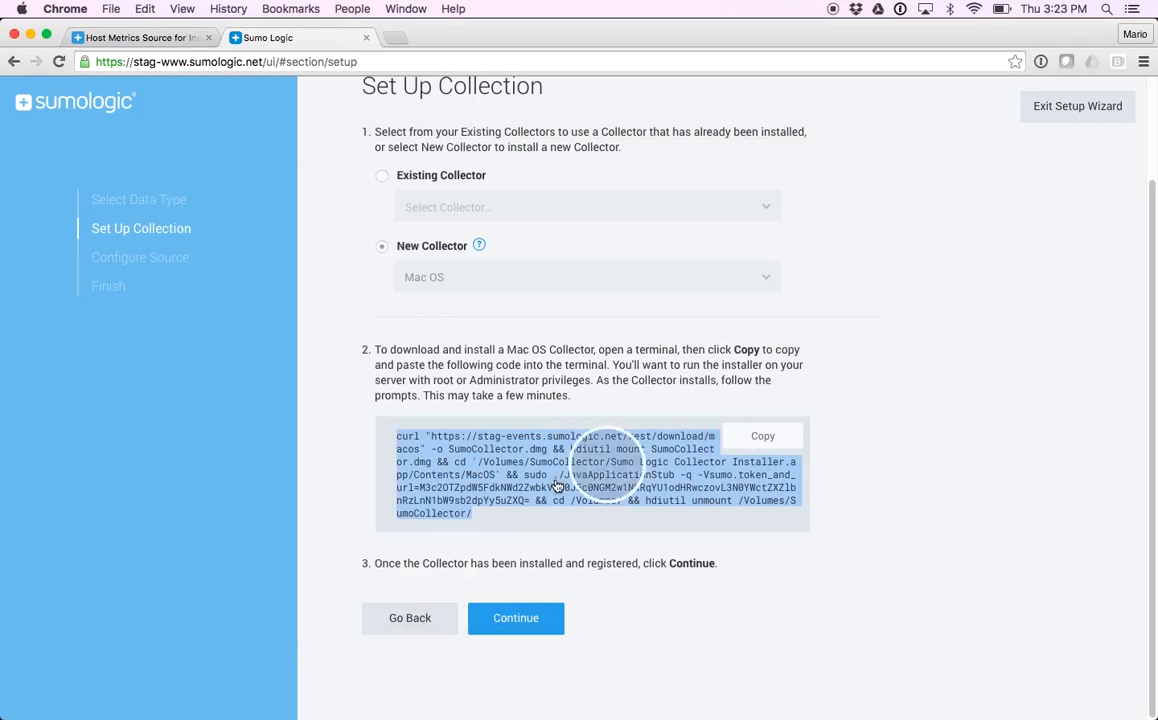
left_click(518, 620)
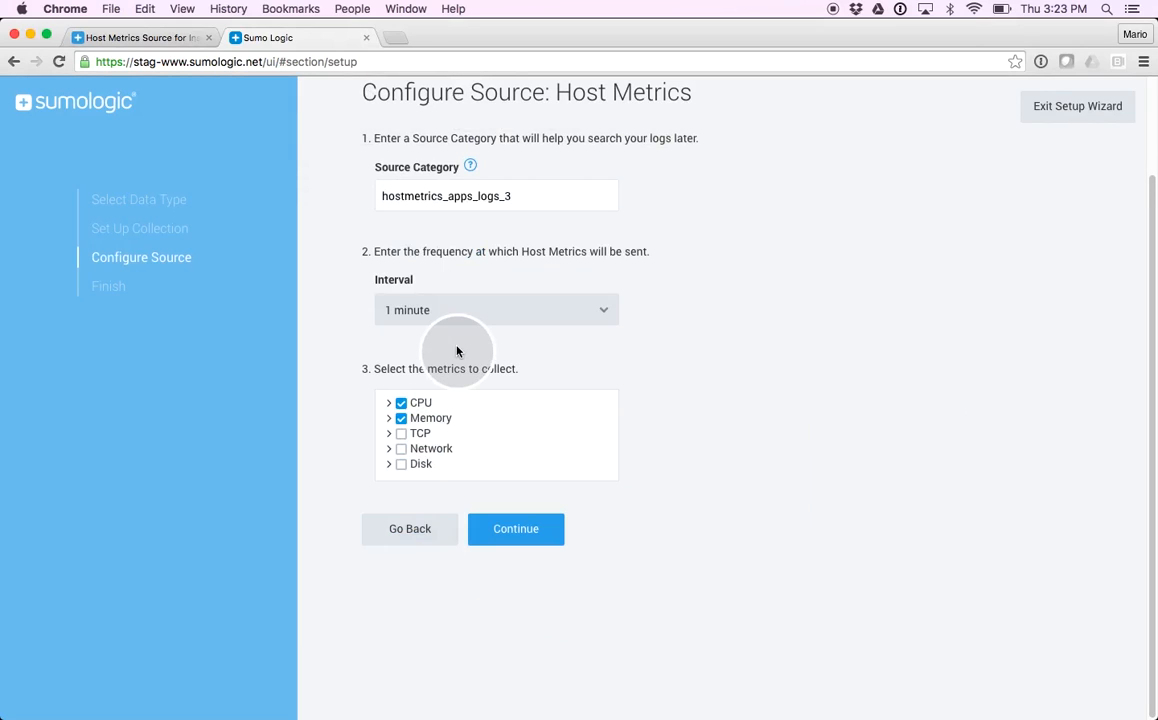
Set the source category to host_metrics-app2 and review the available interval options
double_click(449, 197)
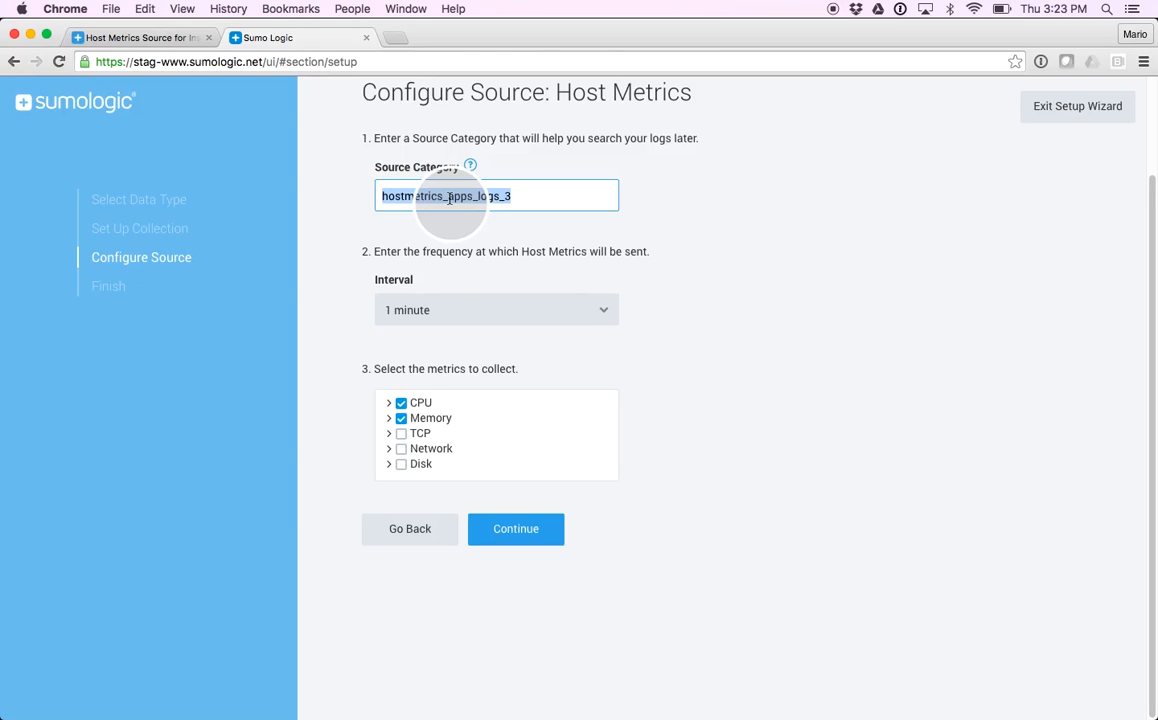
type("ho")
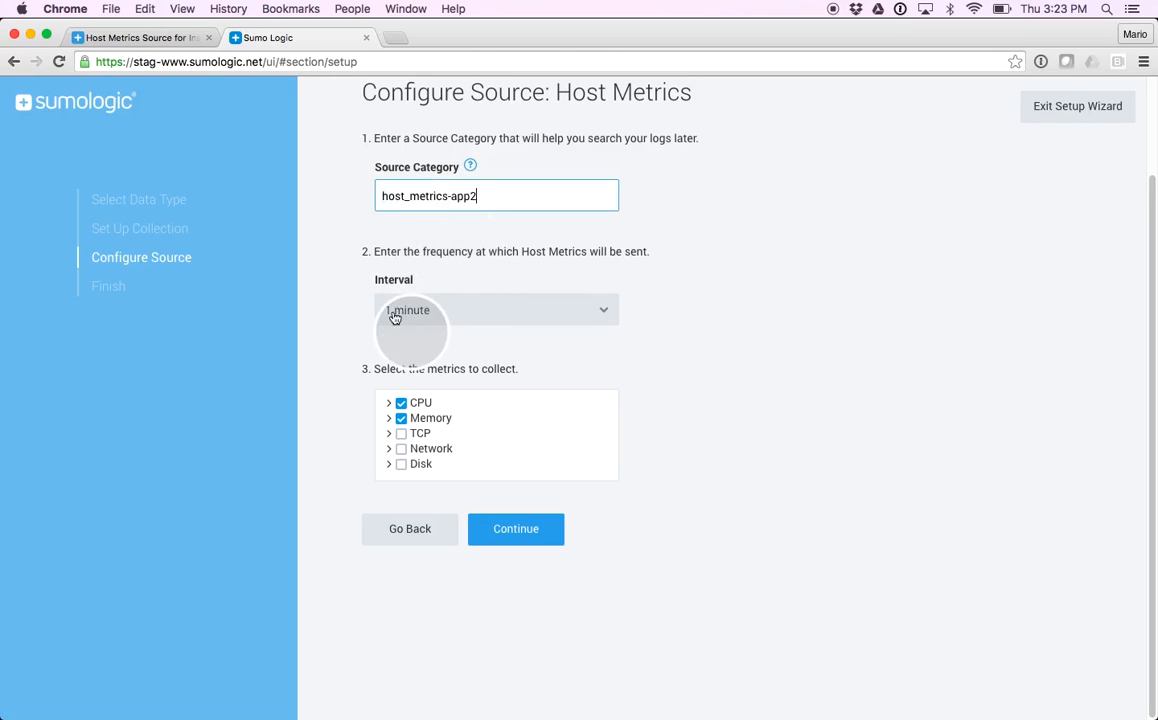
left_click(424, 312)
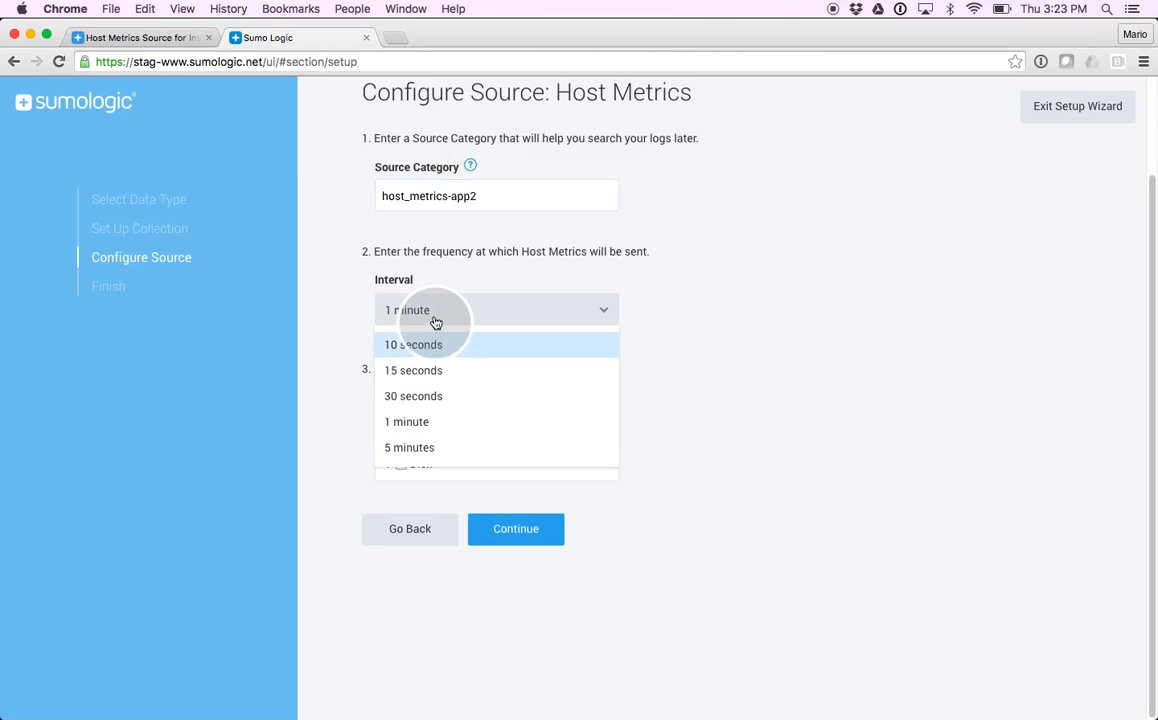
left_click(437, 317)
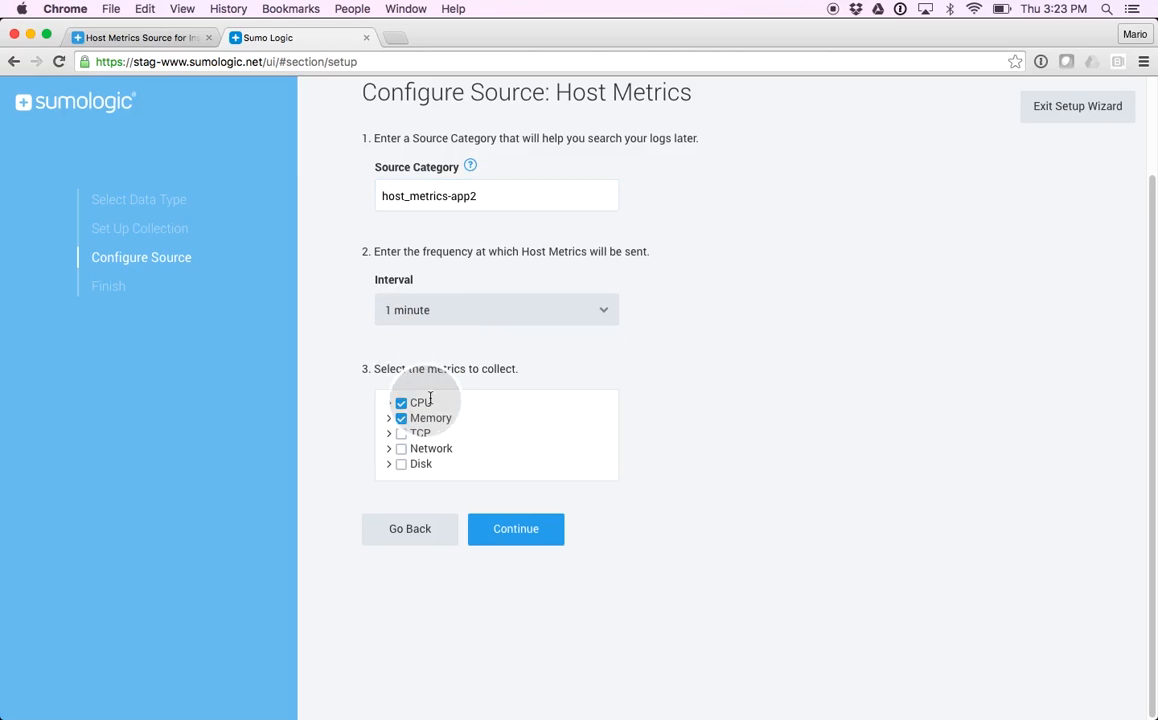
Add TCP, Network and Disk to the collected metrics, finish the source setup, and start querying the data
left_click(401, 433)
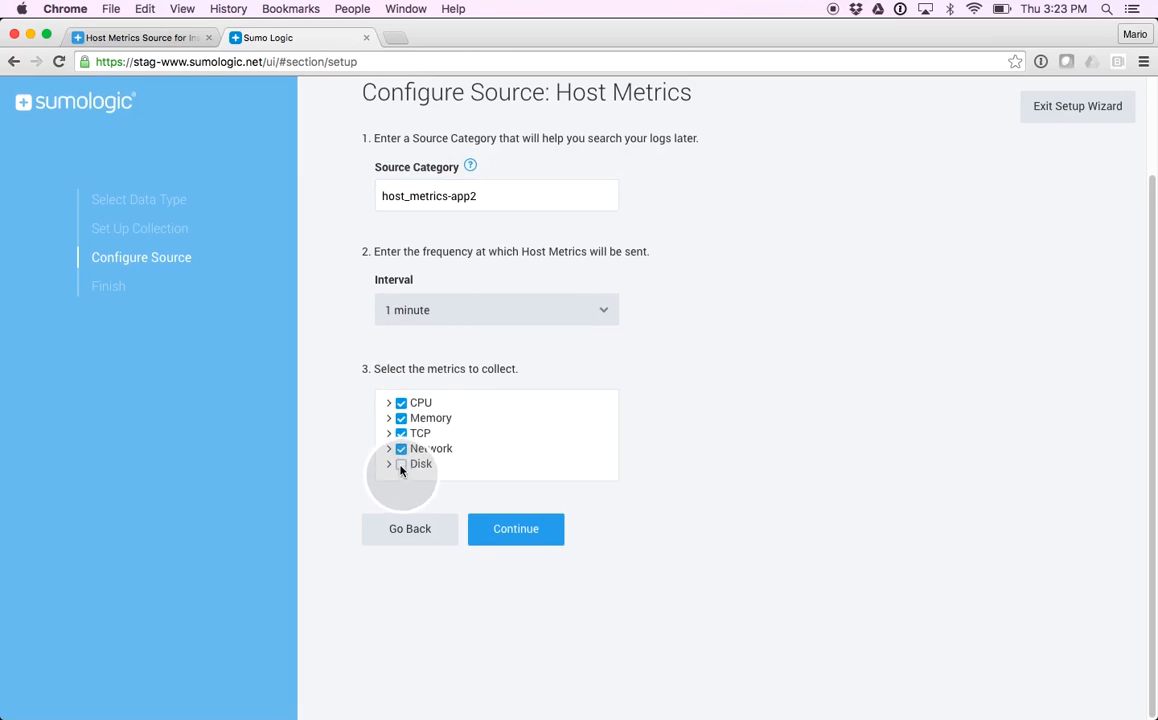
left_click(401, 464)
left_click(524, 535)
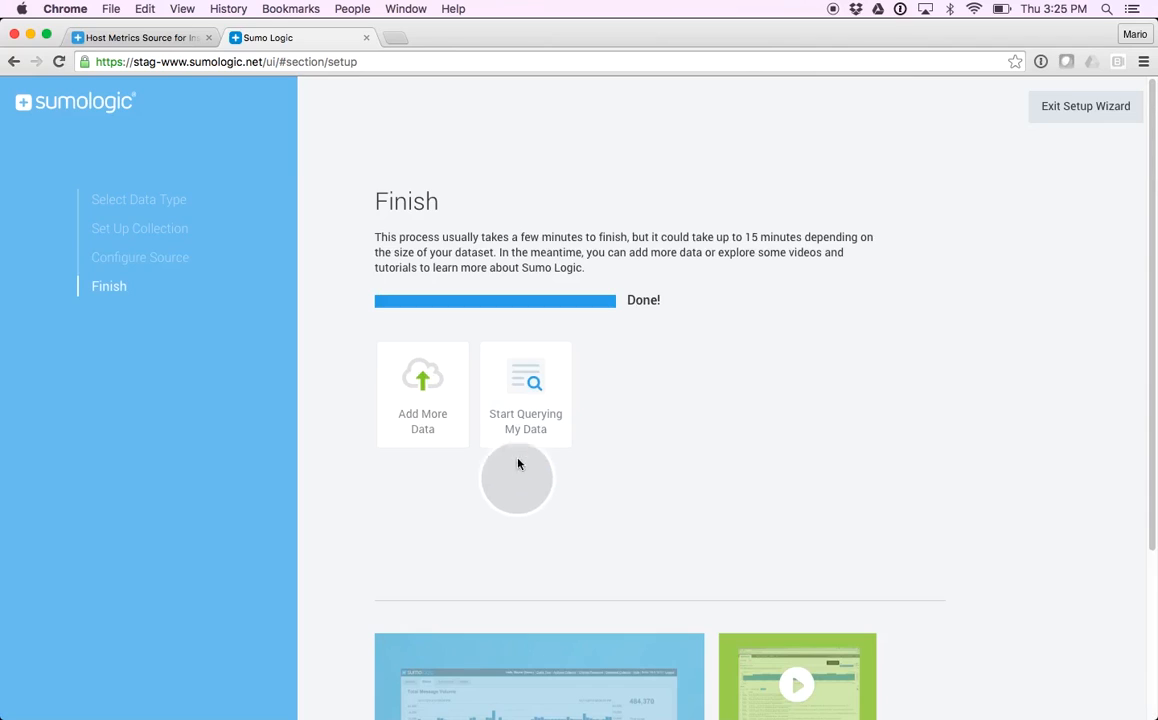
left_click(531, 407)
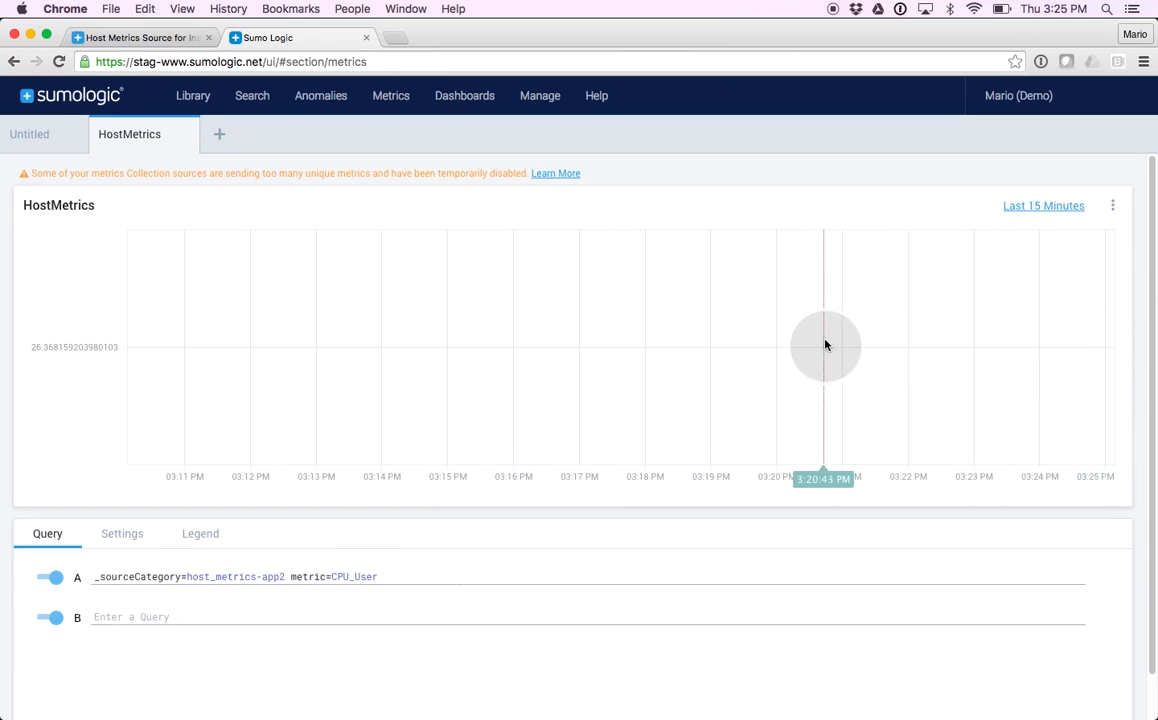
Find the new Mac collector in collection management and review the settings of its host_metrics-app2 source without changing them
left_click(542, 100)
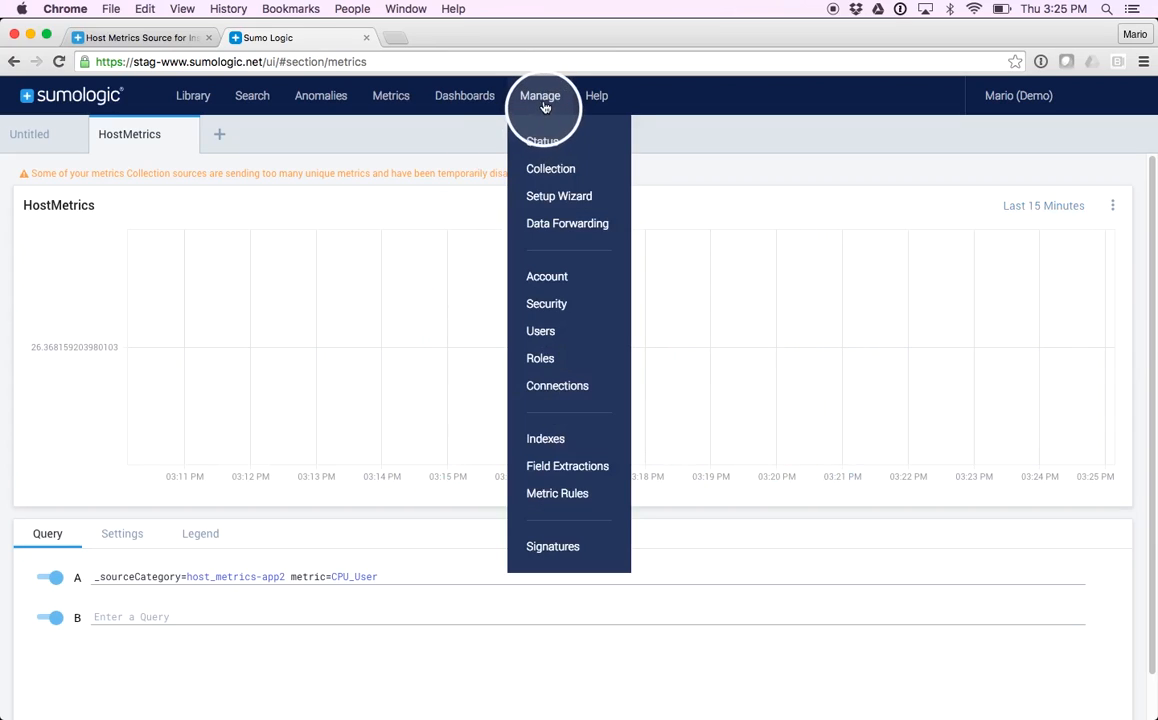
left_click(553, 172)
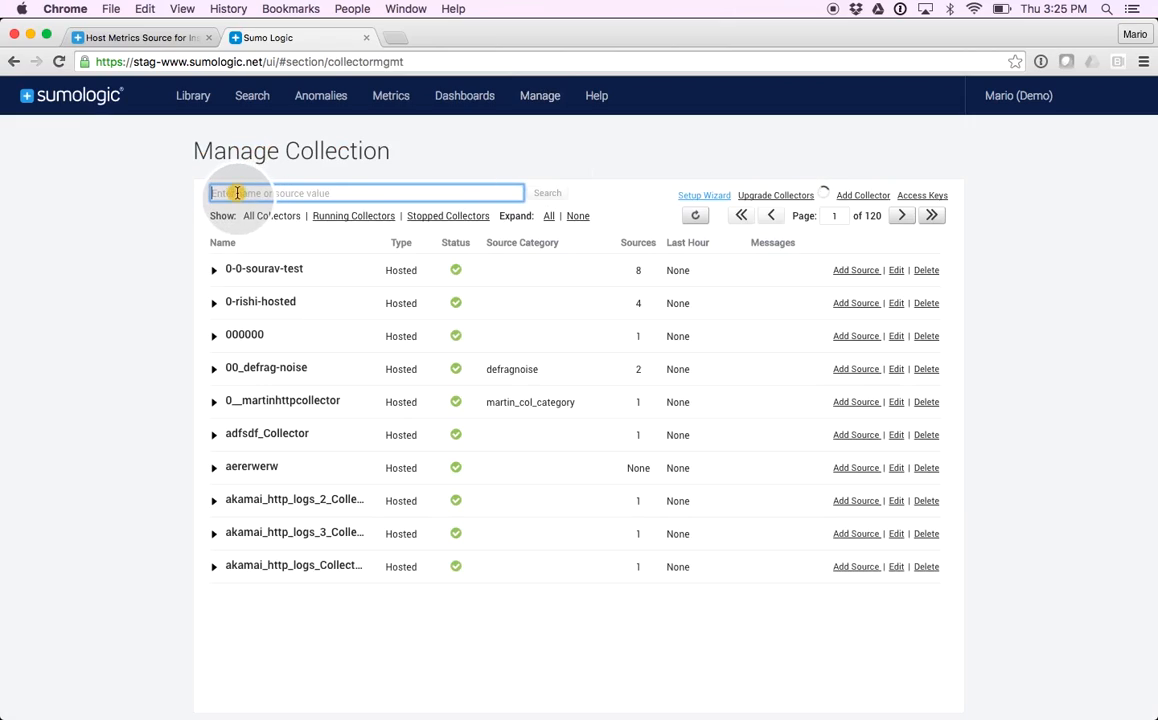
type("mario")
key("Return")
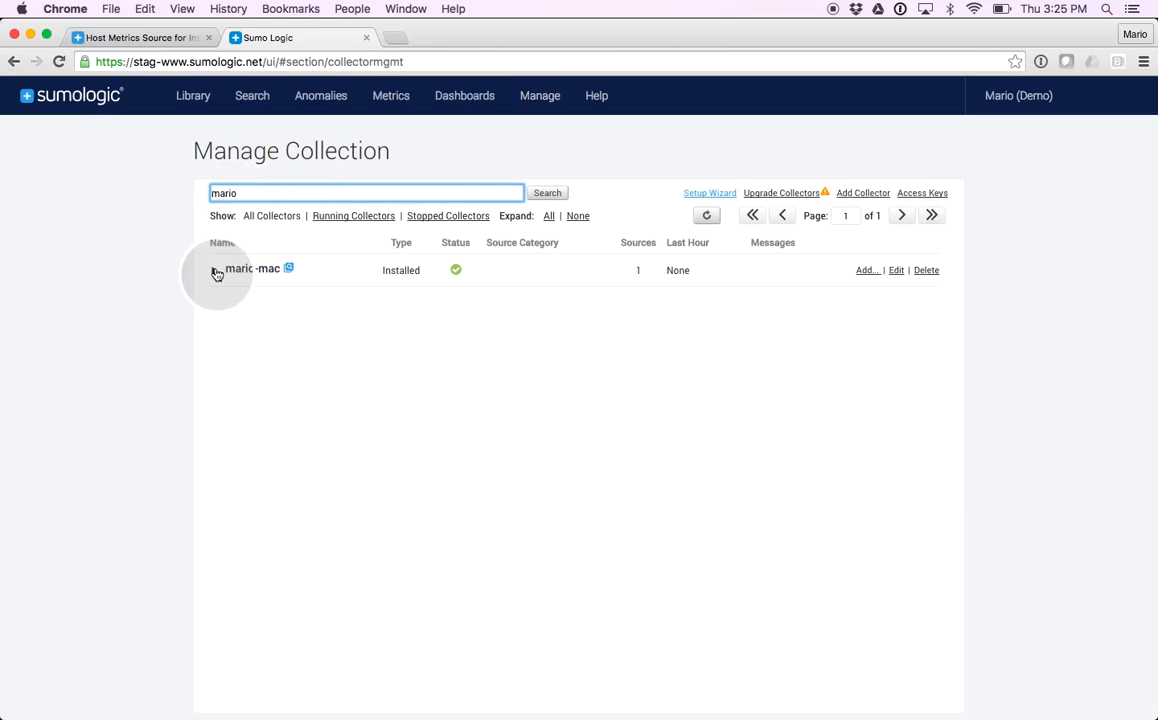
left_click(215, 272)
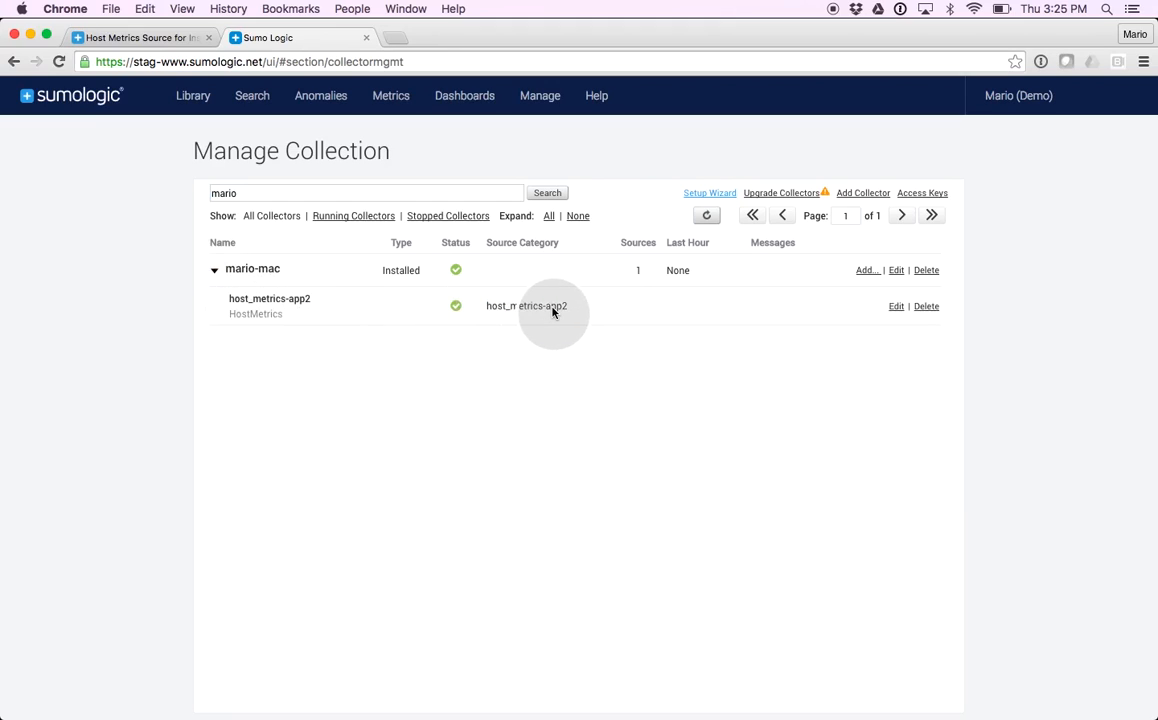
left_click(896, 307)
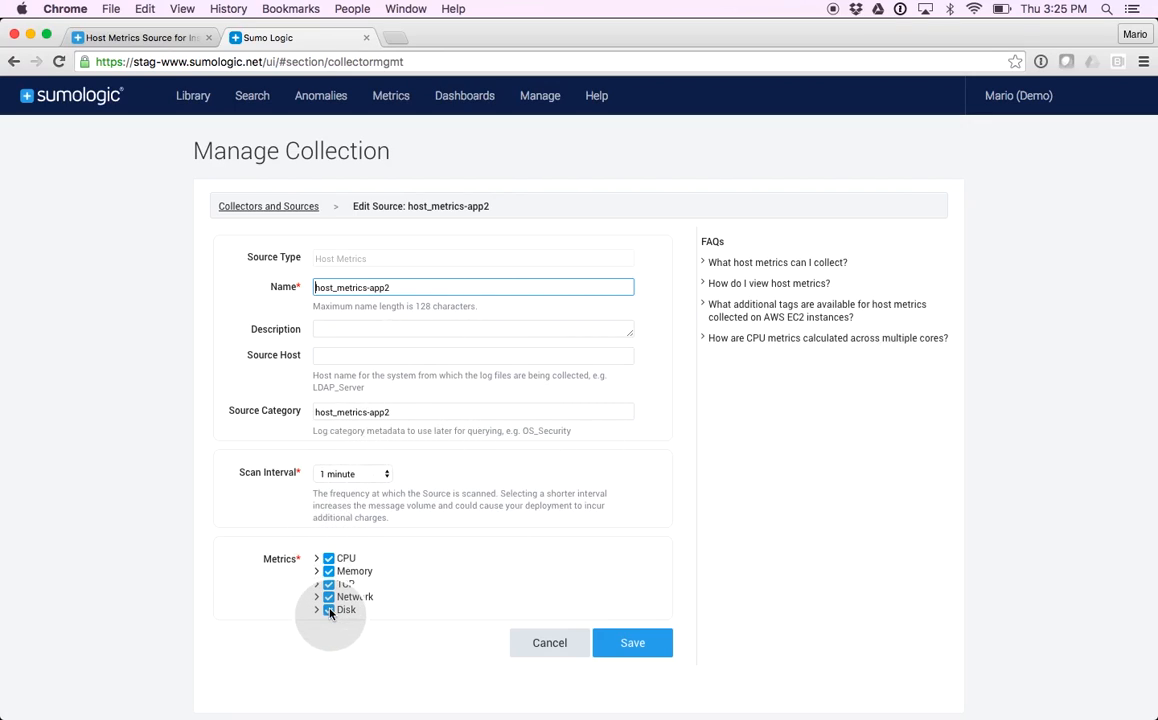
left_click(547, 644)
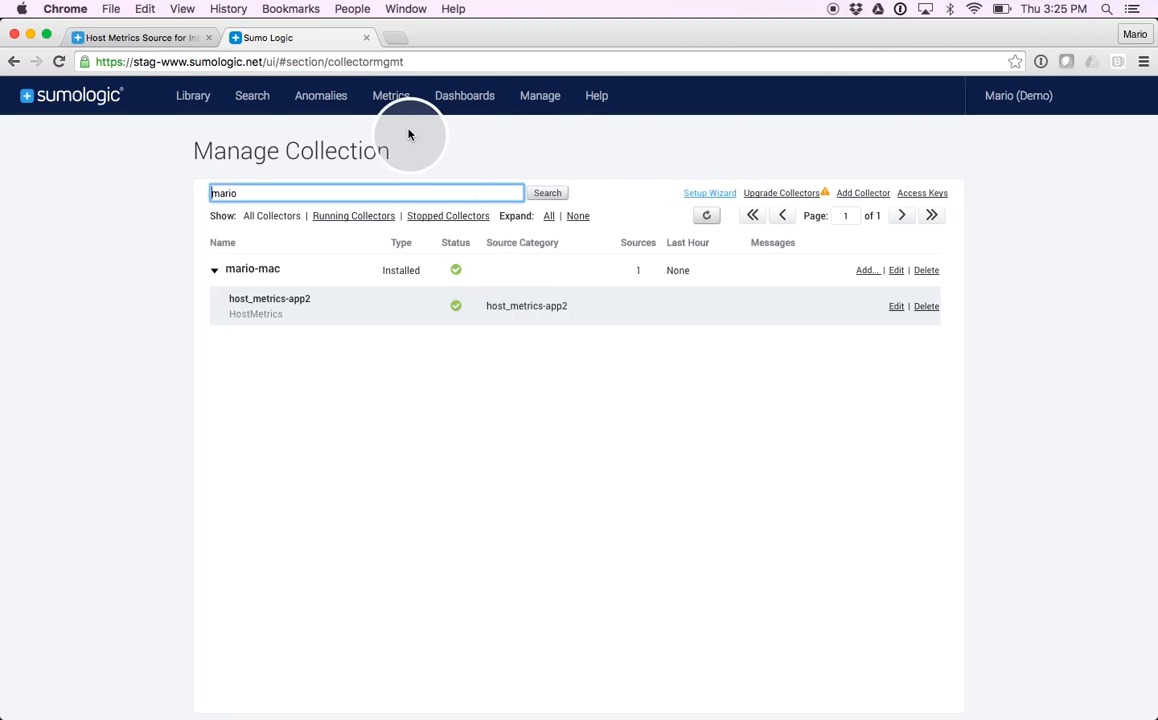
Return to the HostMetrics metrics page, change query A's metric to disk_used, and run the query
left_click(392, 97)
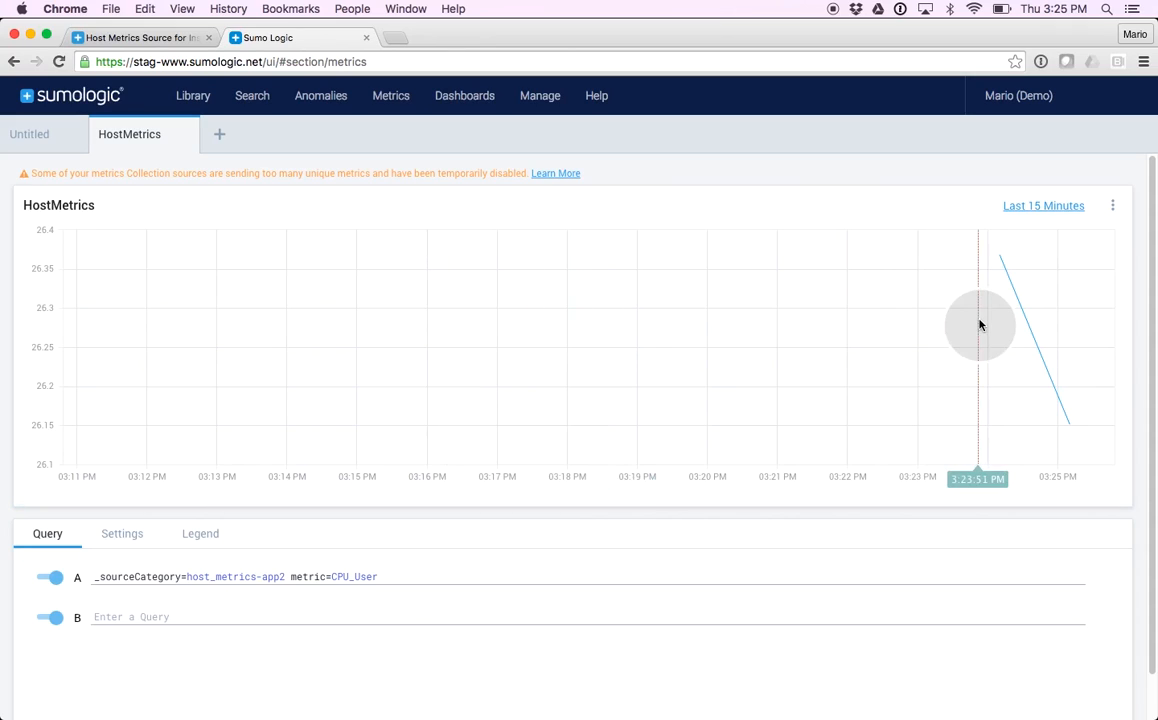
mouse_move(1000, 256)
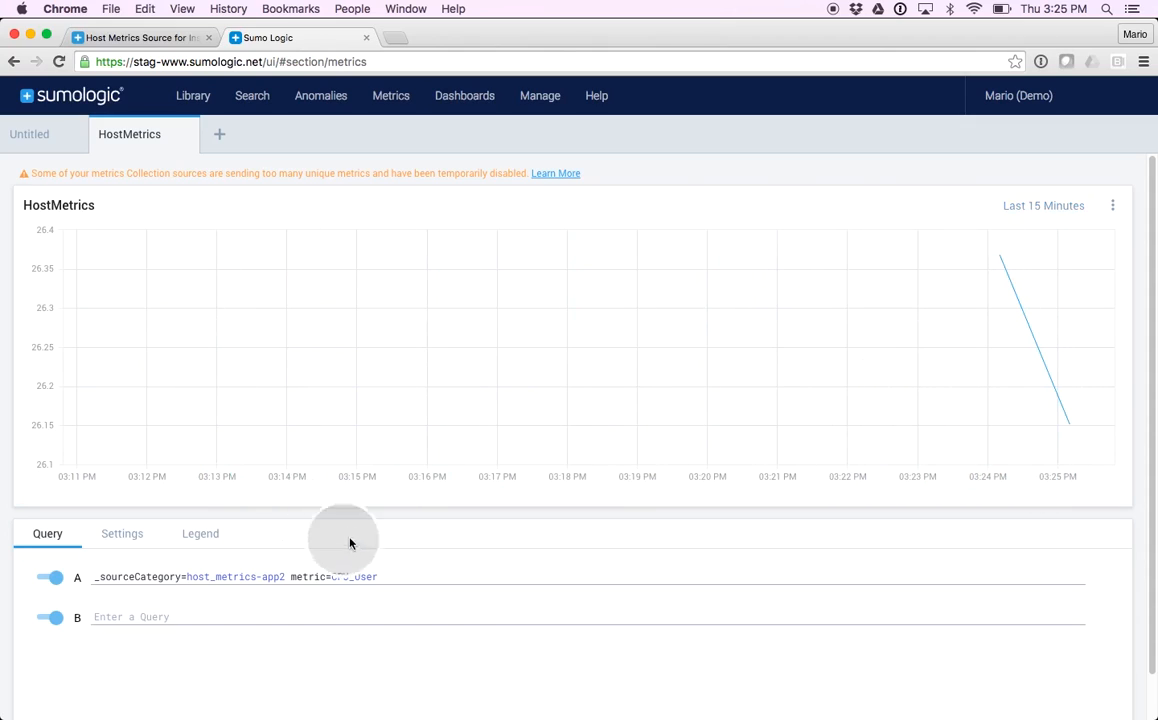
key("BackSpace")
key("BackSpace")
key("BackSpace")
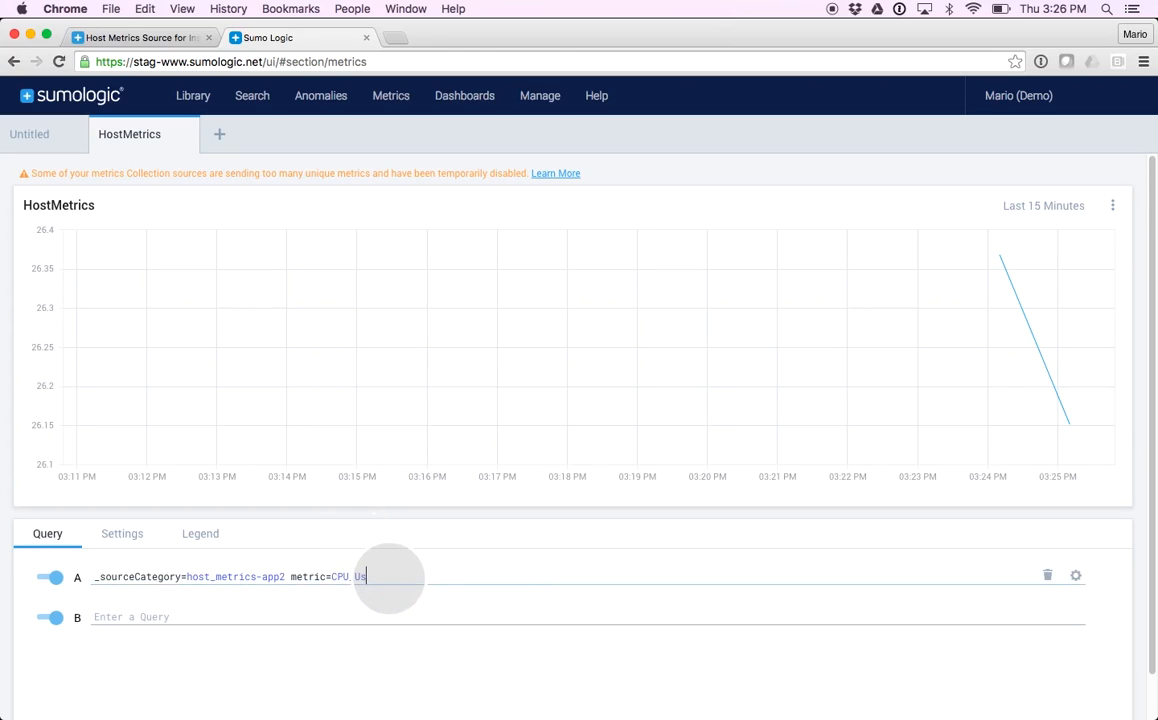
key("BackSpace")
key("BackSpace")
key("BackSpace")
key("BackSpace")
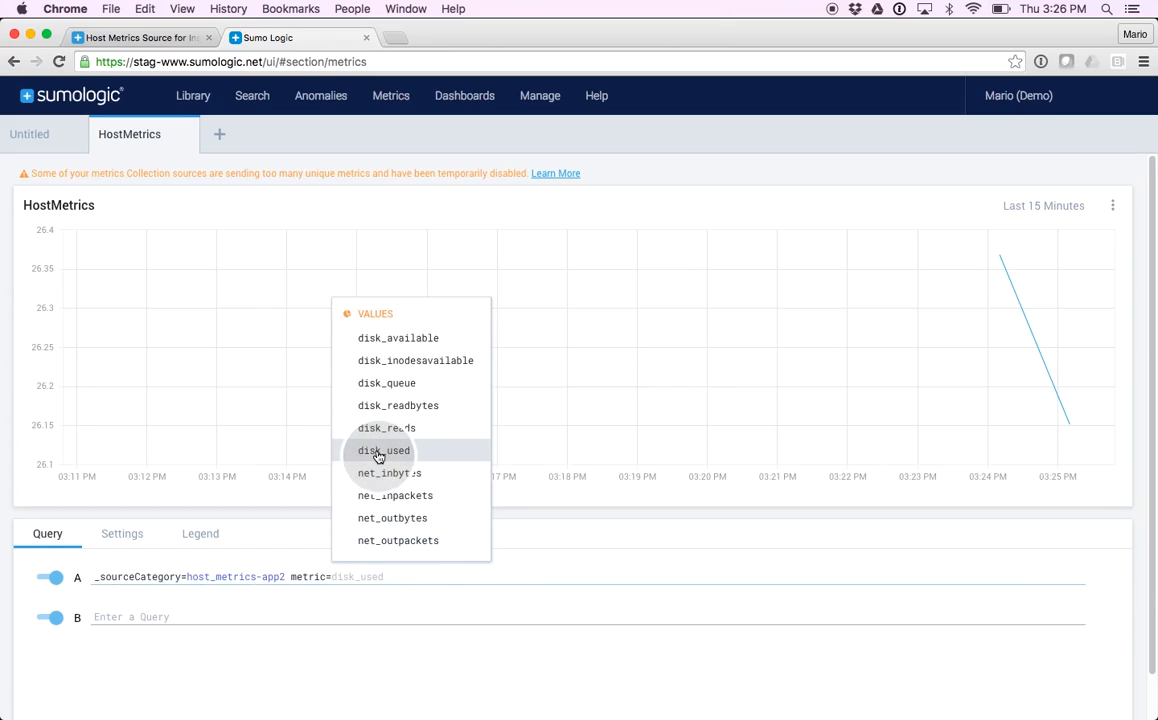
left_click(377, 453)
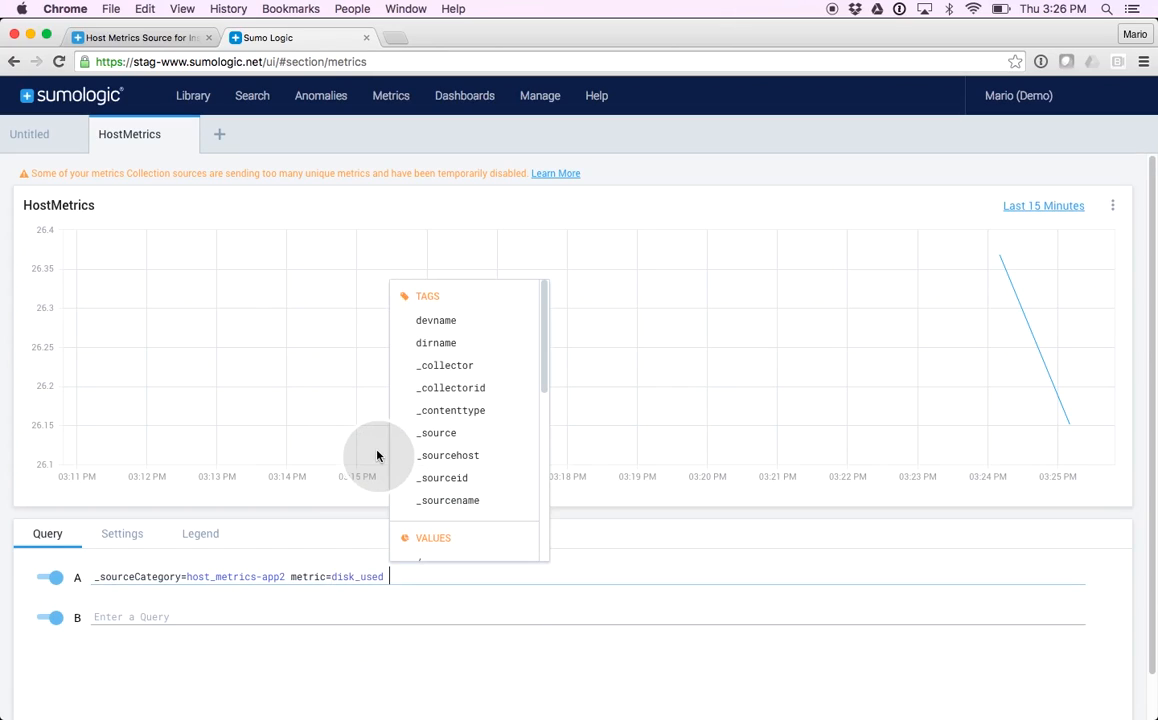
key("Return")
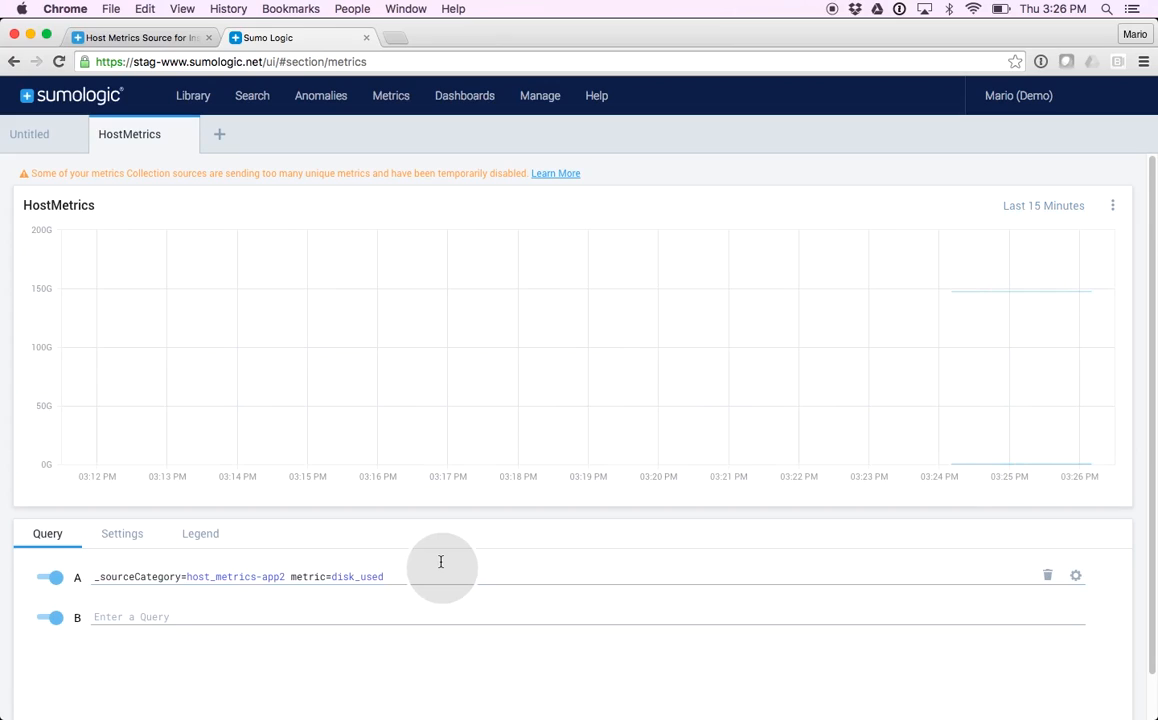
Download the Mac OS X (Intel) installer for an Installed Collector from collection management
left_click(541, 98)
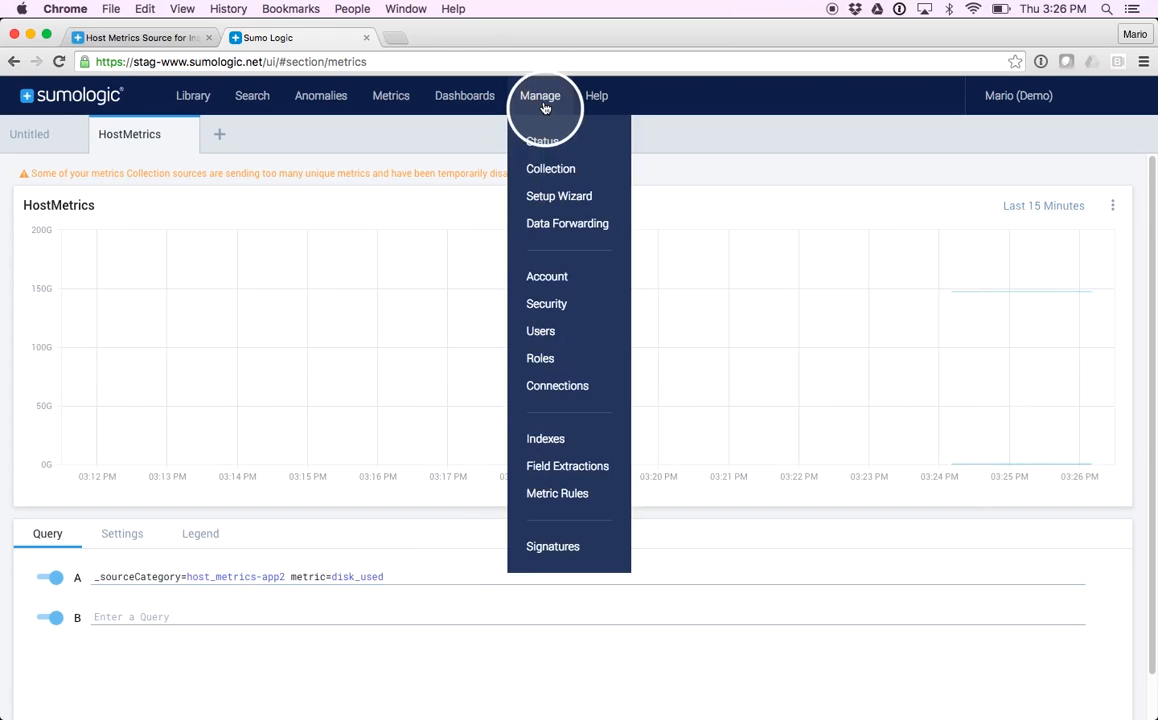
left_click(553, 172)
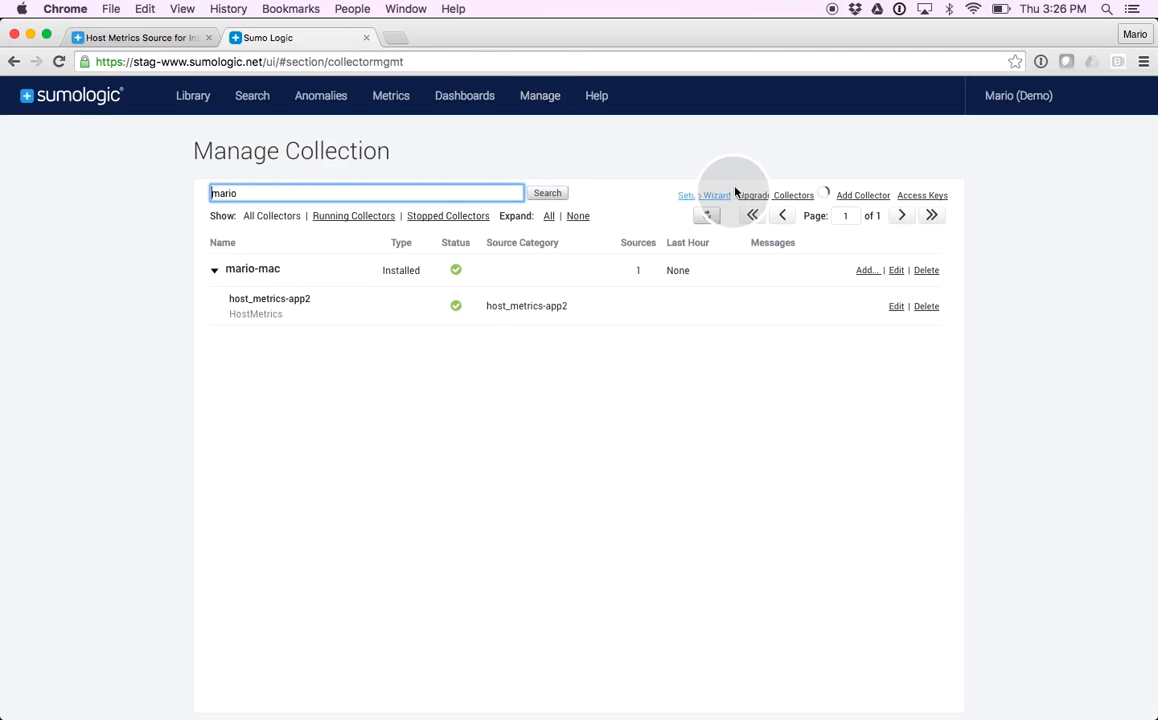
left_click(863, 199)
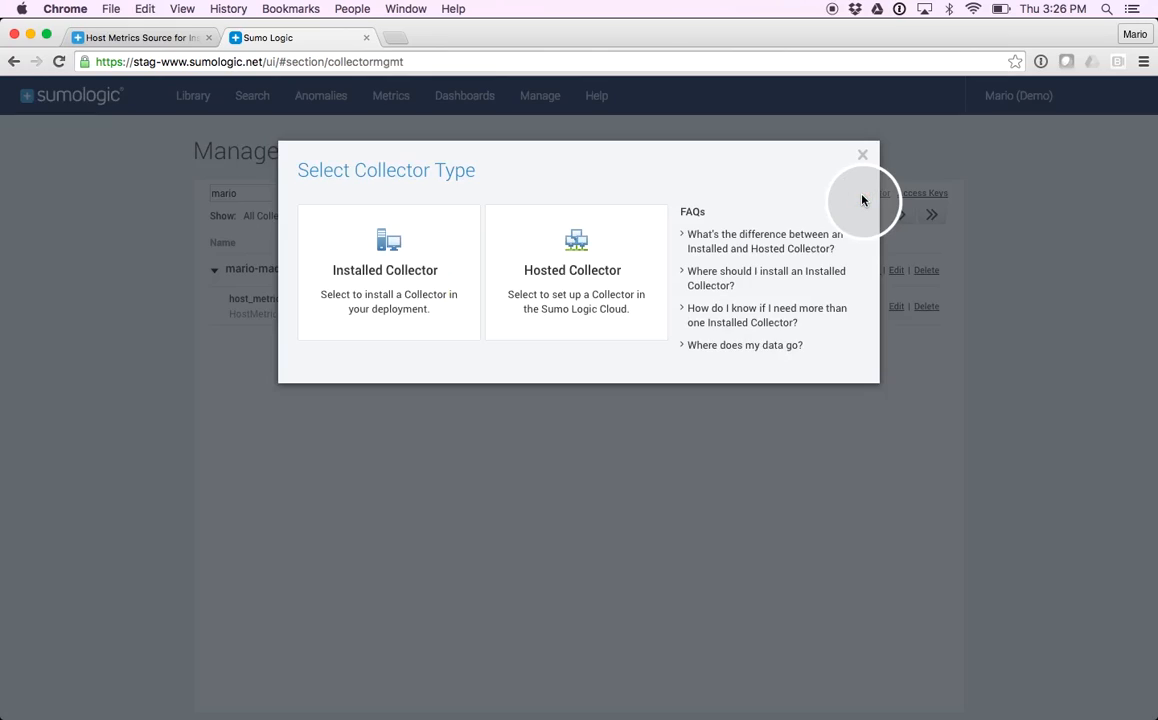
left_click(395, 278)
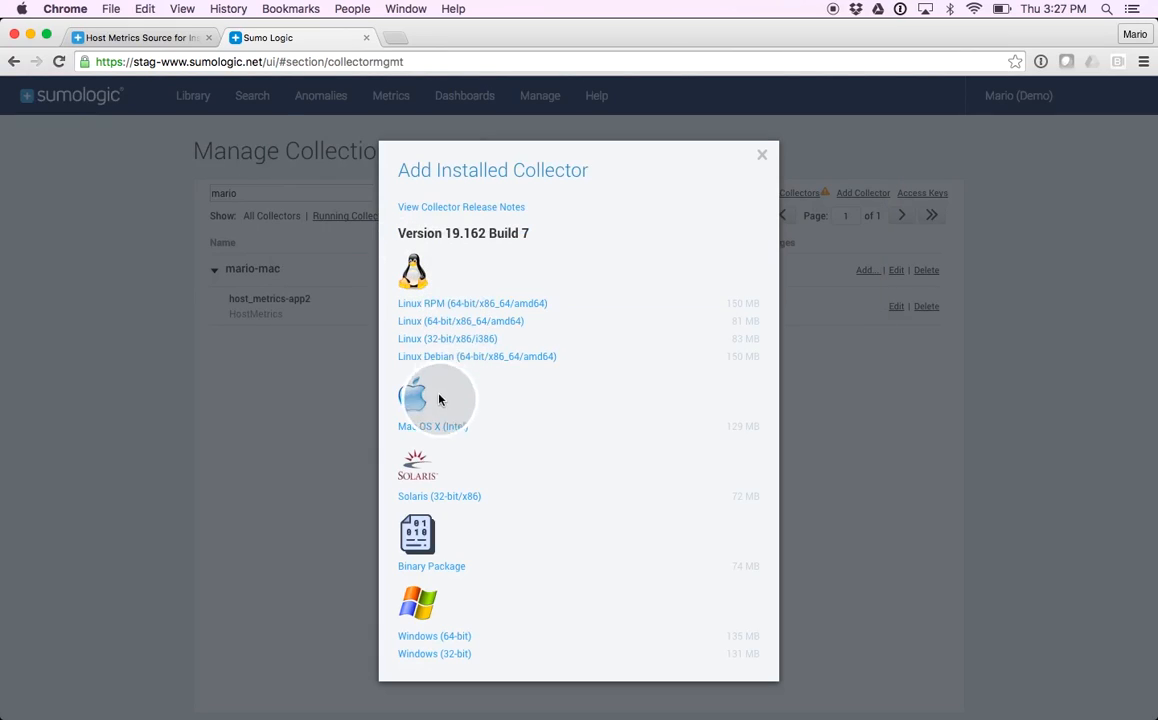
left_click(440, 428)
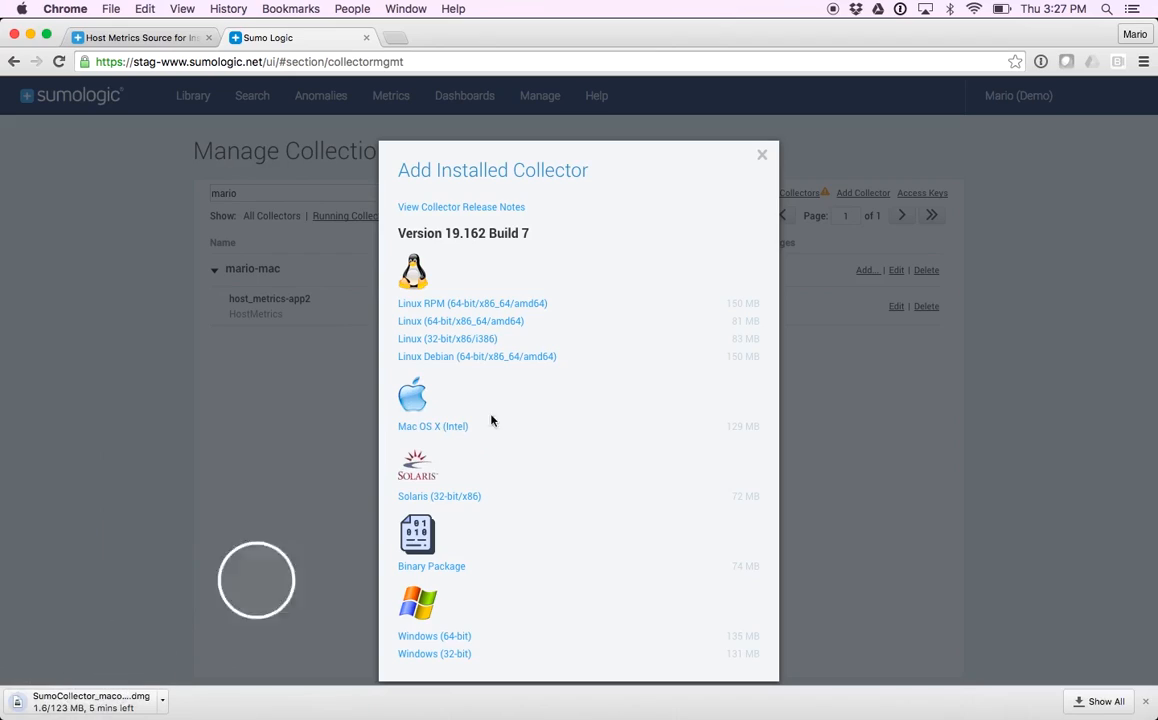
left_click(762, 158)
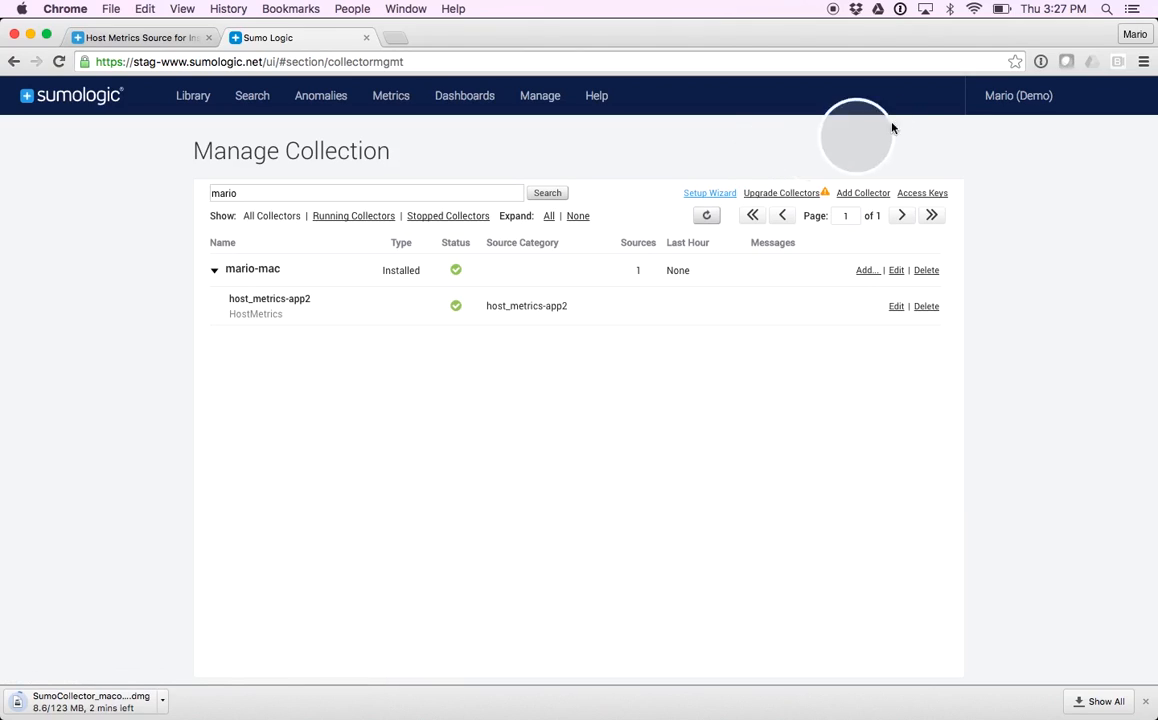
Generate a new access key in the account preferences with the label "Access Ket for Metrics in App Server 5"
left_click(1020, 100)
left_click(1007, 146)
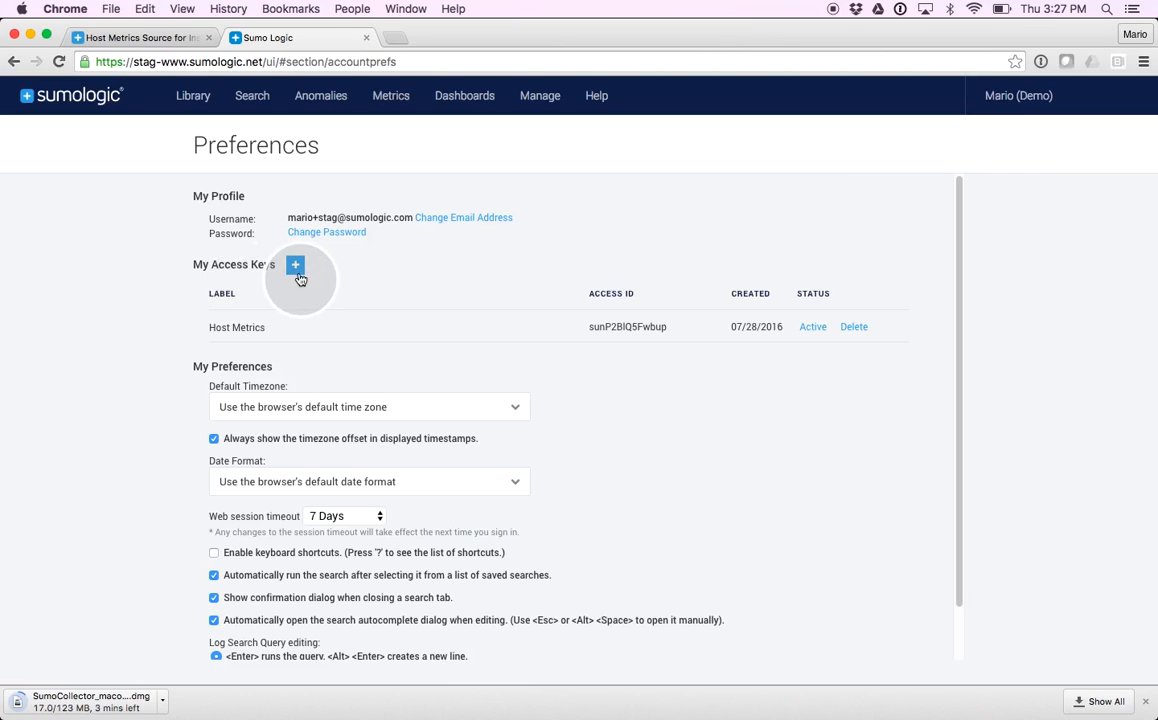
left_click(1008, 97)
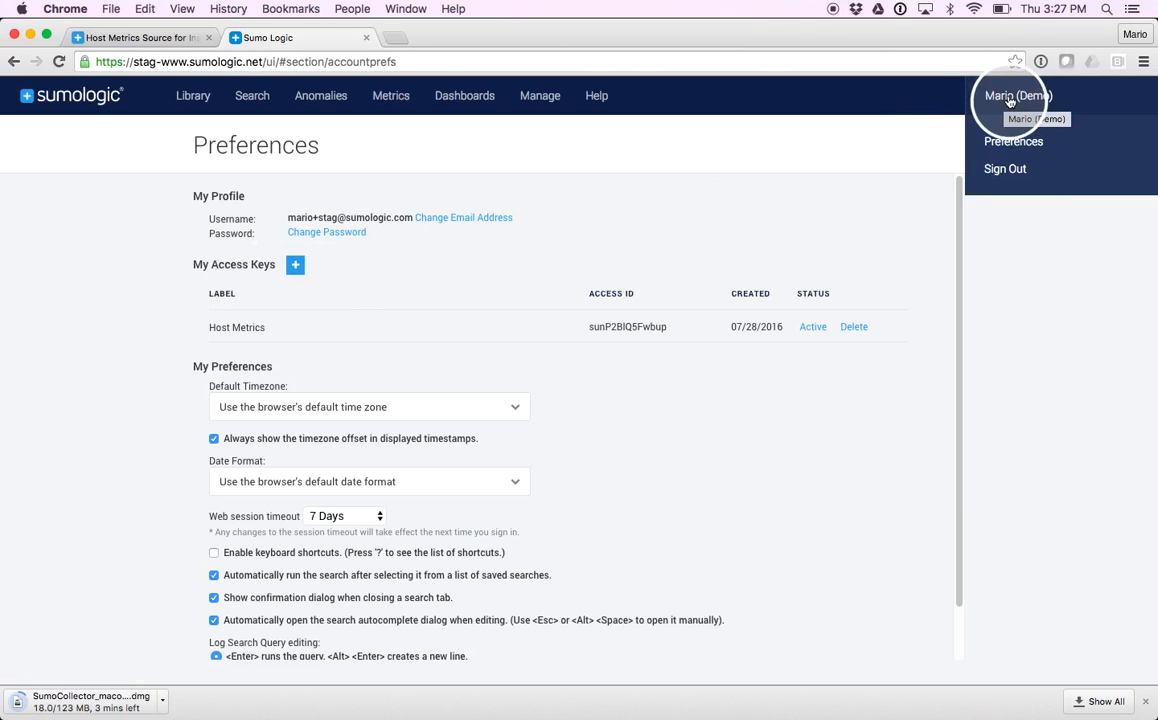
left_click(1005, 145)
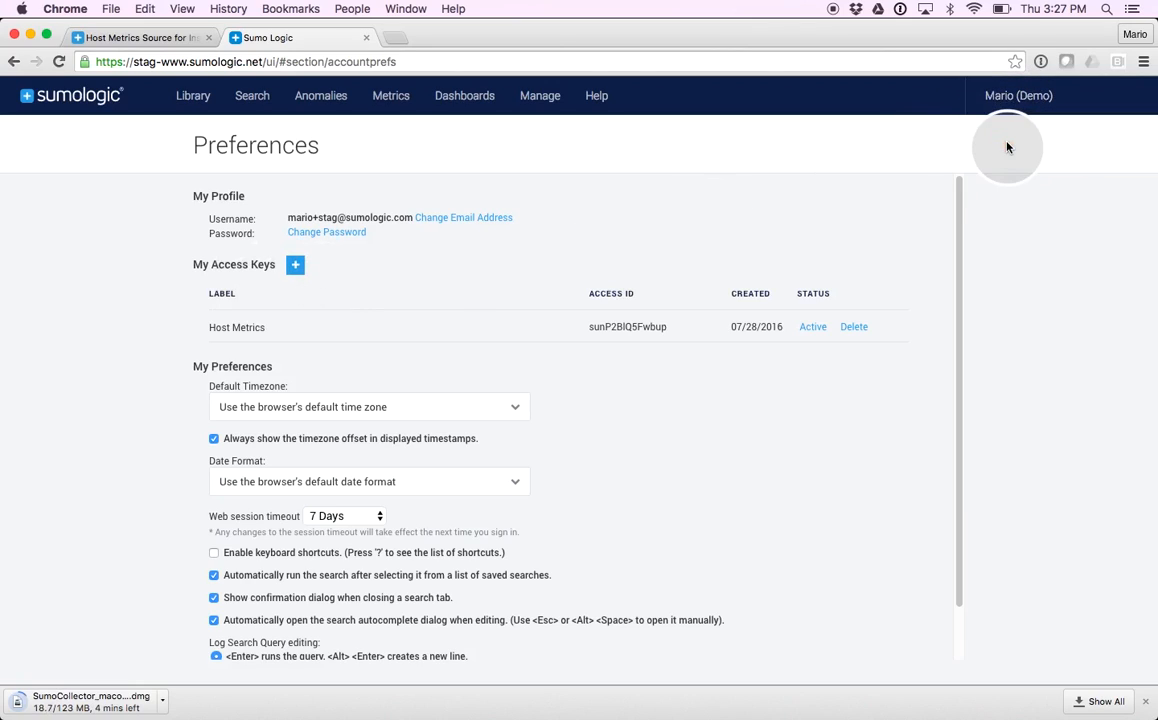
left_click(295, 266)
left_click(470, 258)
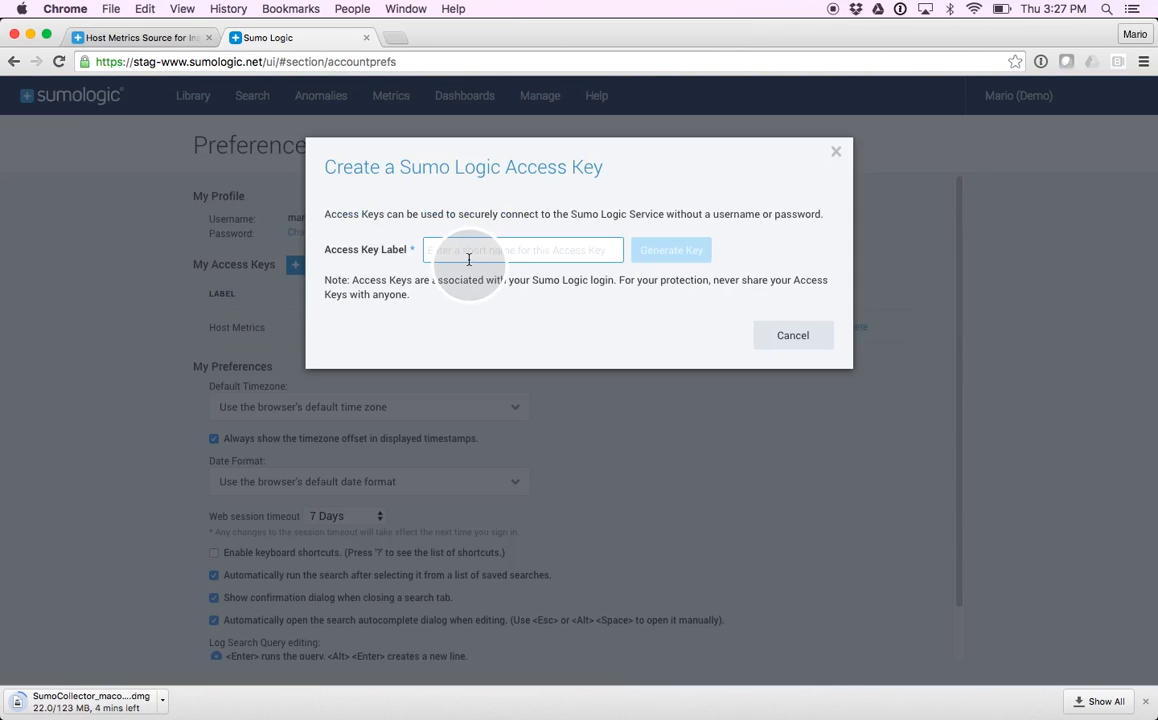
type("Acc")
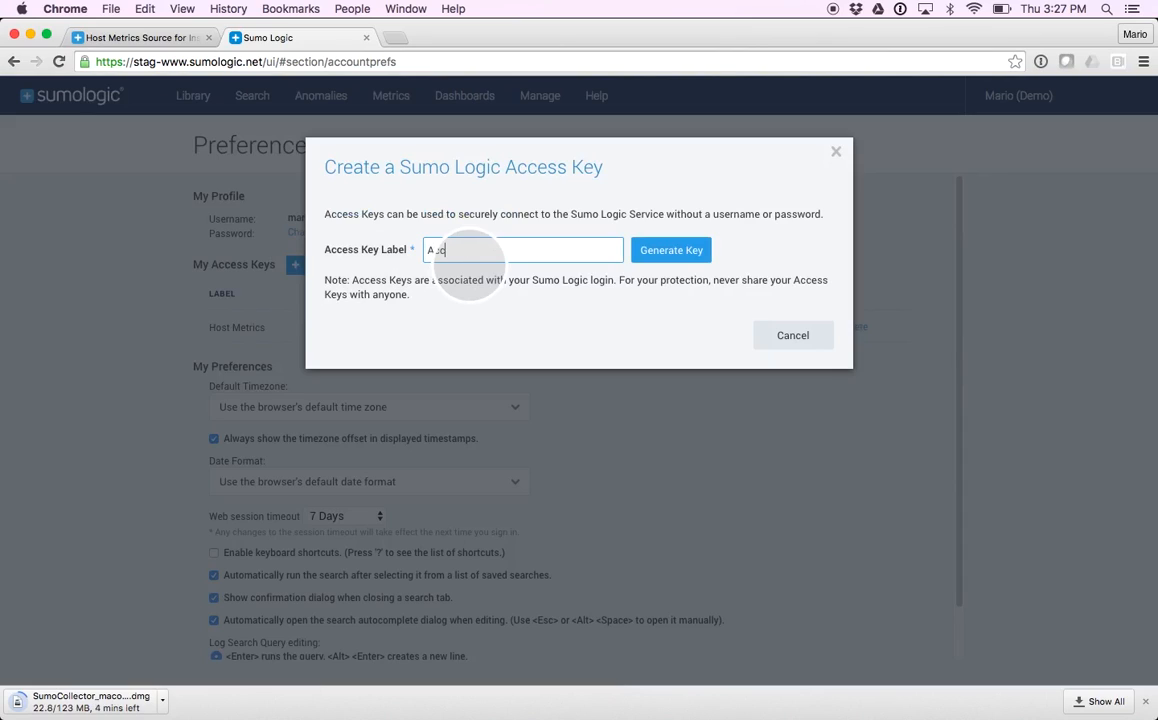
type("ess Ket for Metrics in App Server 5")
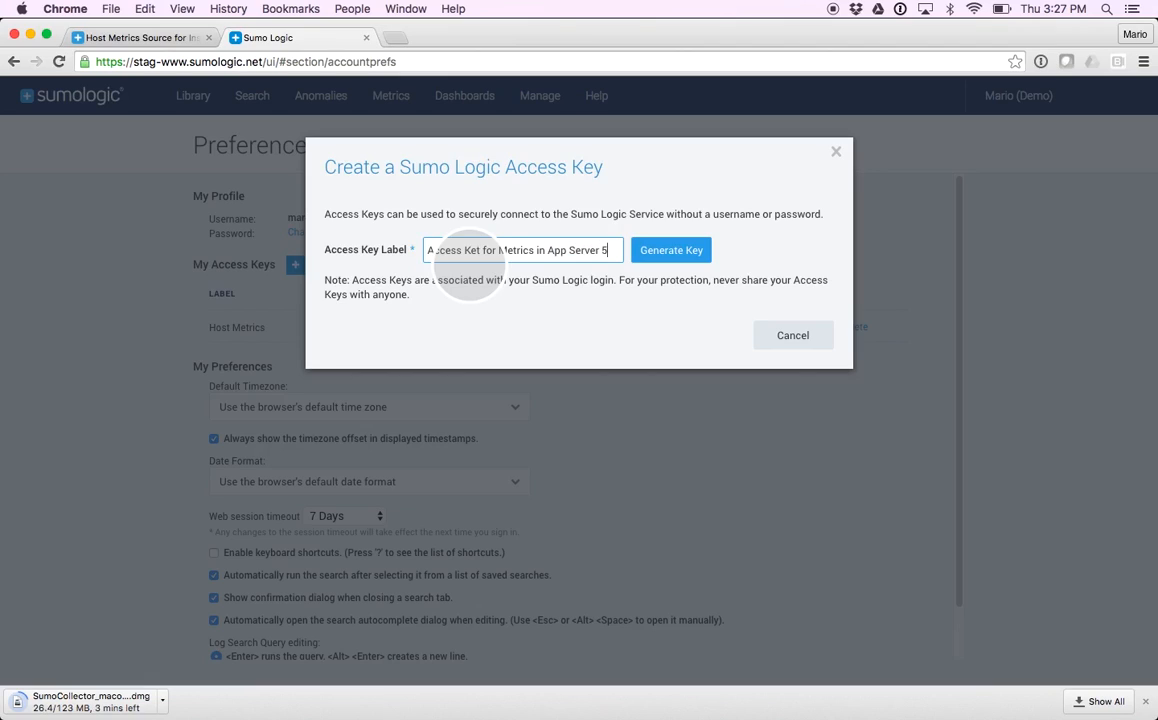
left_click(674, 252)
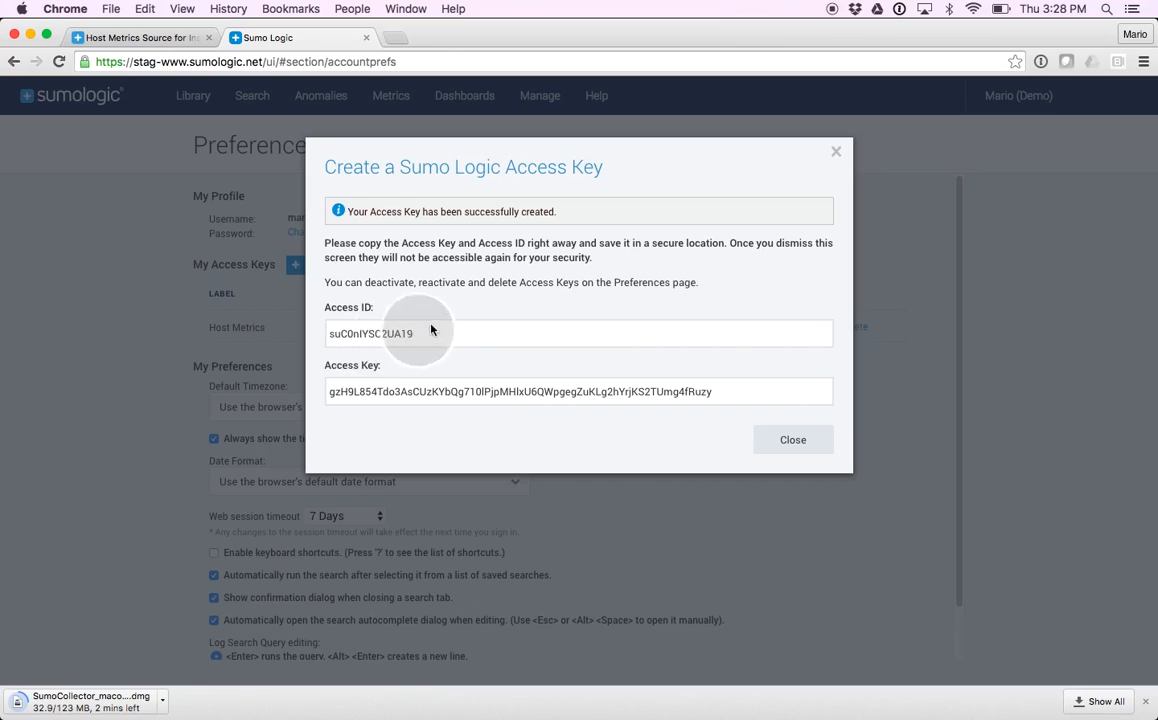
Select the generated access ID and access key values in turn, and dismiss the access key dialog
double_click(378, 336)
double_click(411, 391)
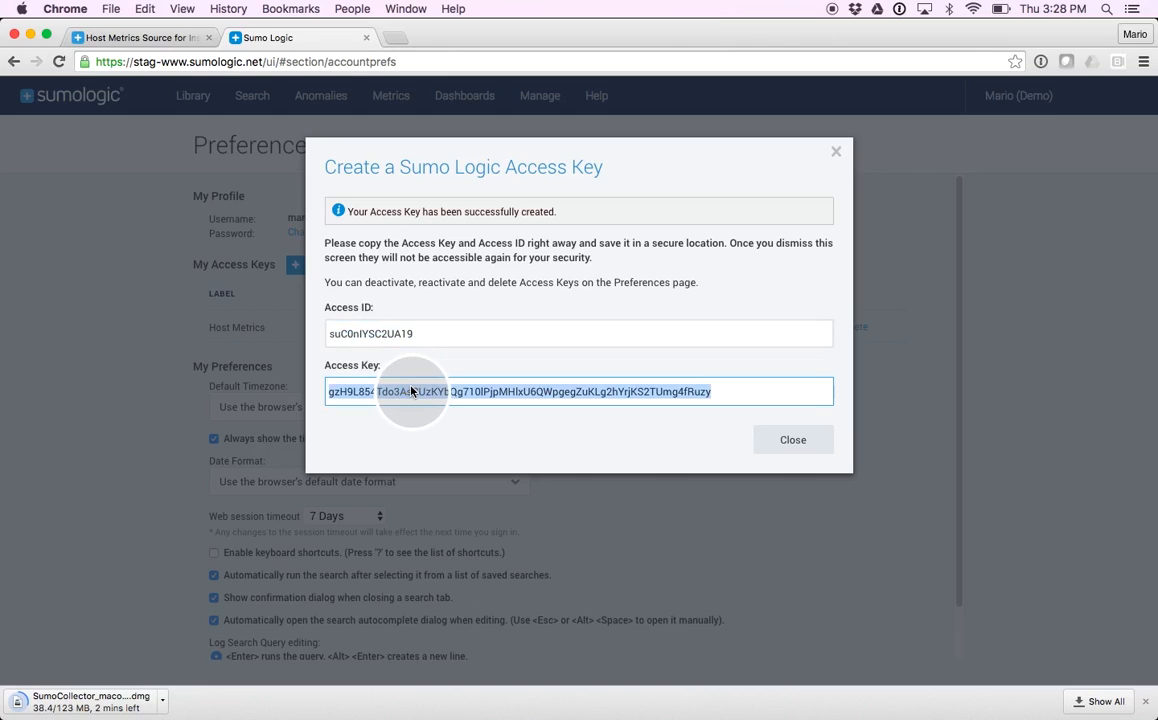
left_click(797, 442)
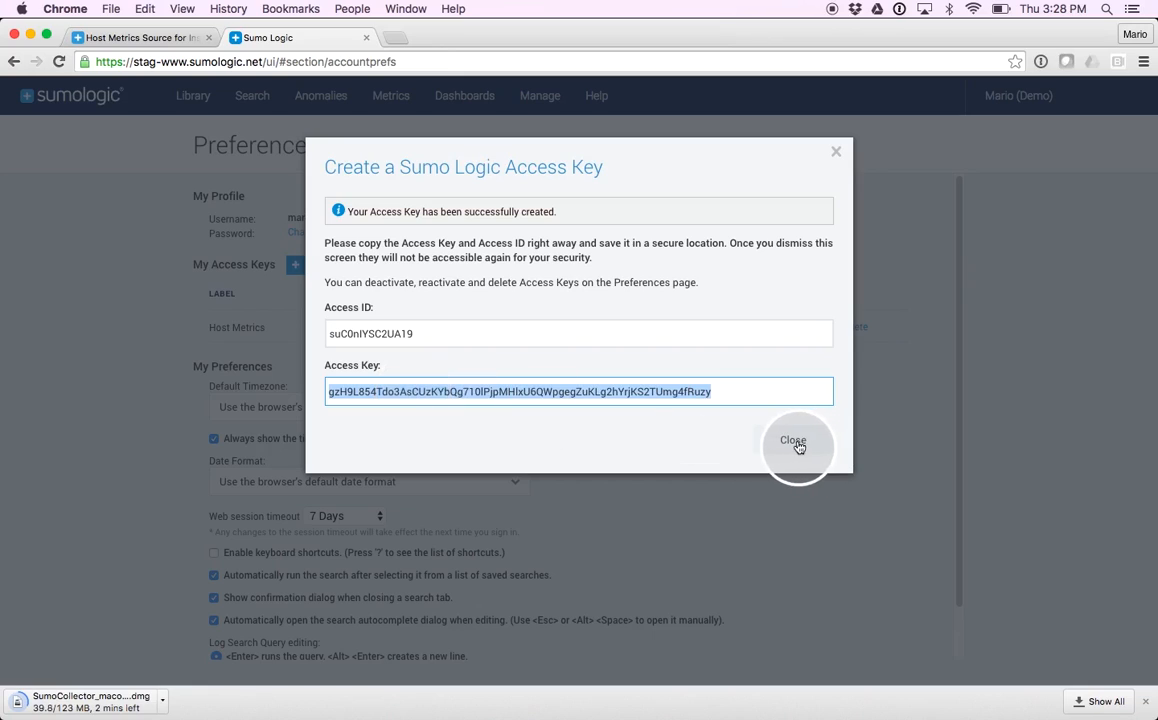
Open the source type selection for adding a source to the Mac collector in collection management
left_click(540, 95)
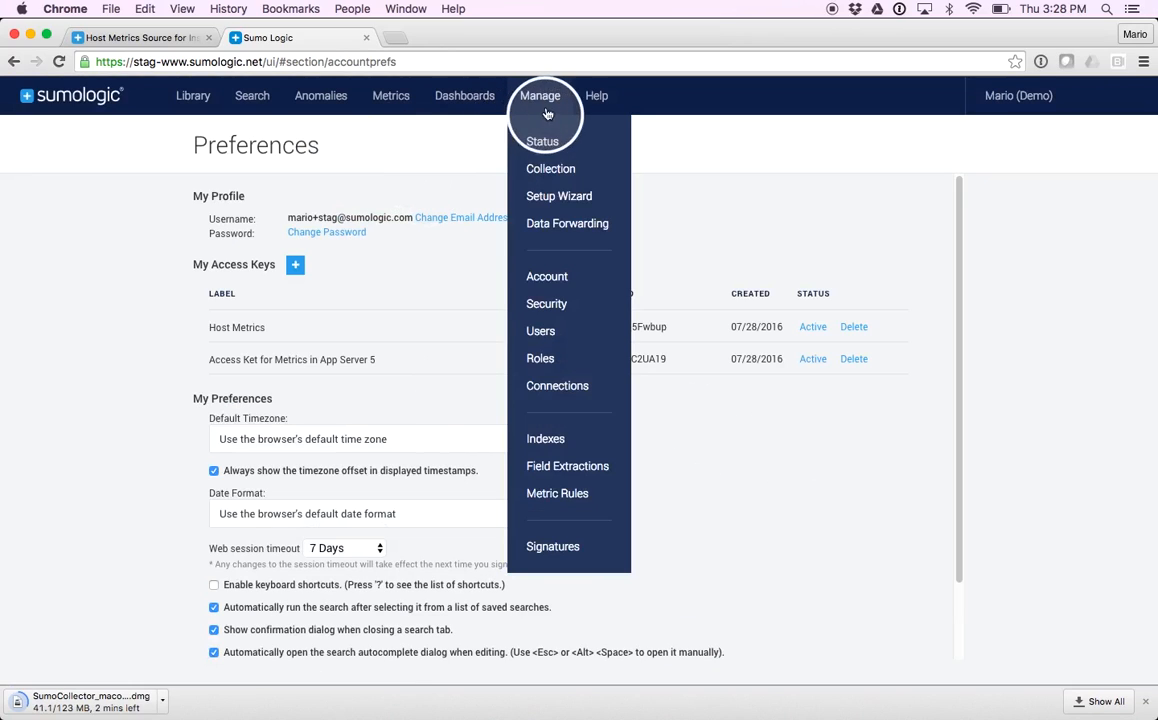
left_click(550, 172)
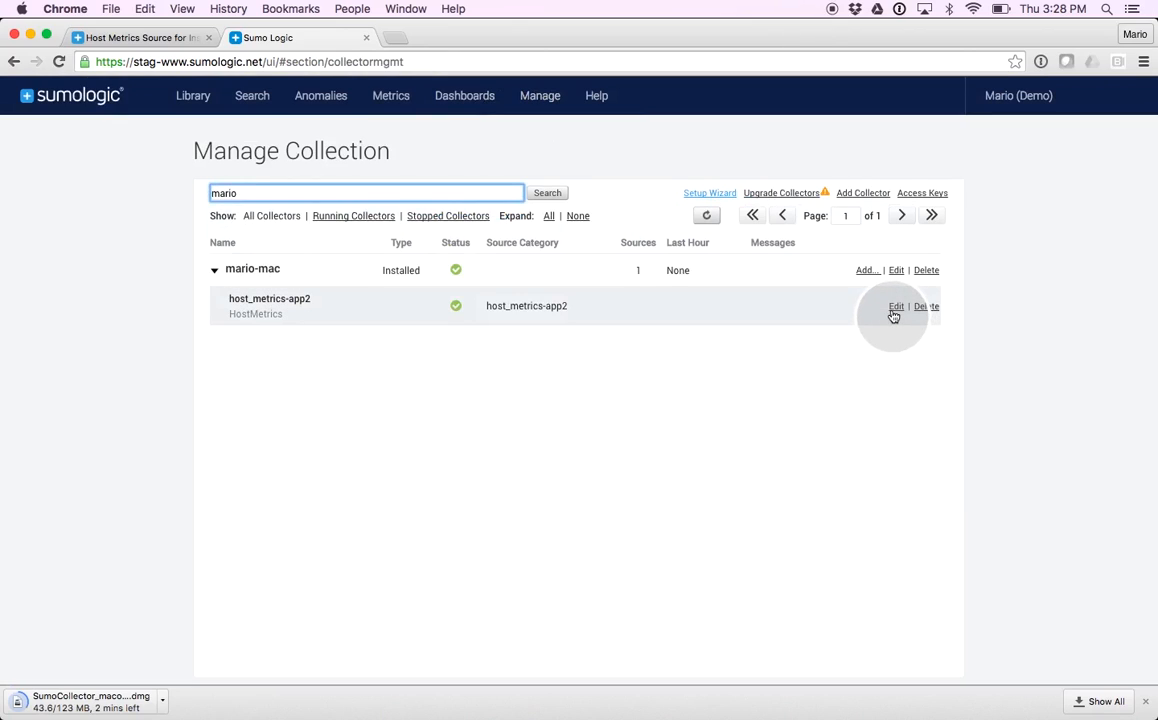
left_click(866, 272)
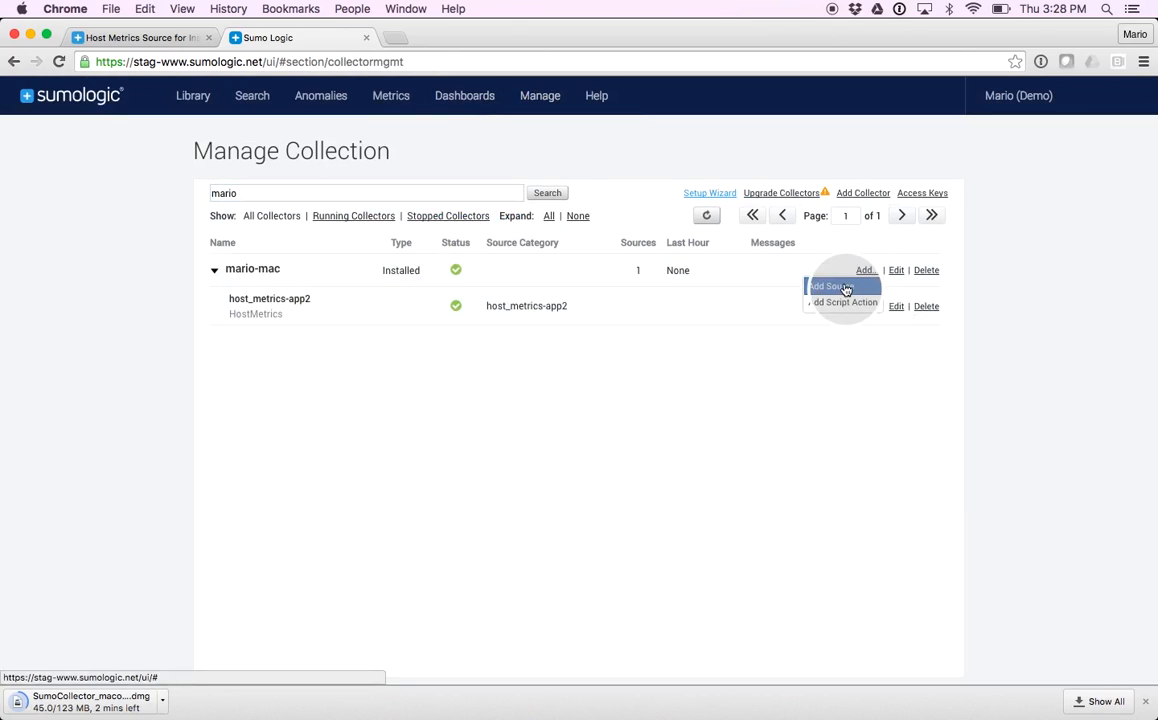
left_click(846, 287)
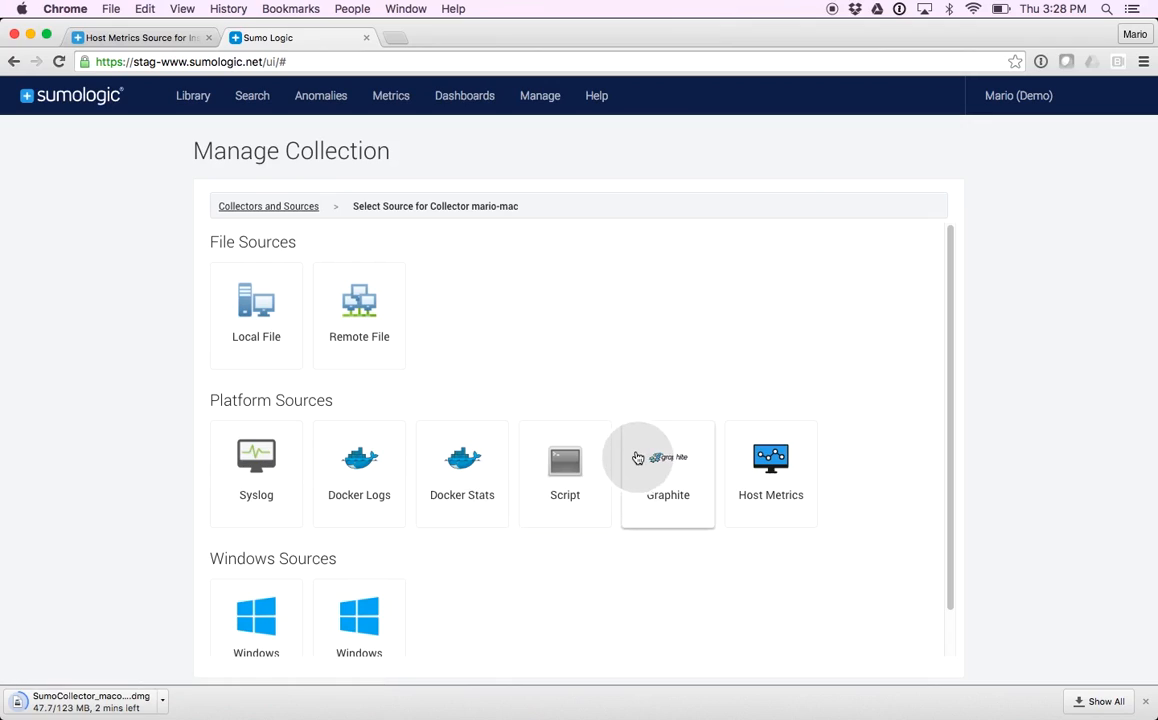
Switch from the browser to Microsoft PowerPoint
key("super+Tab")
key("super+Tab")
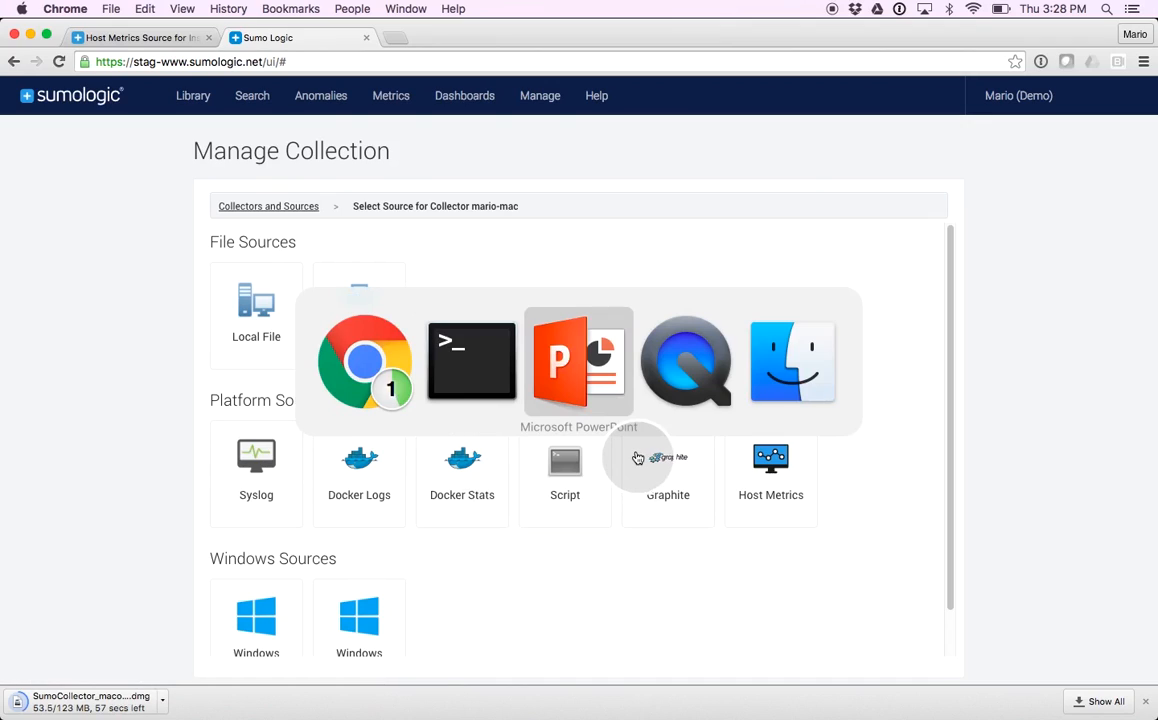